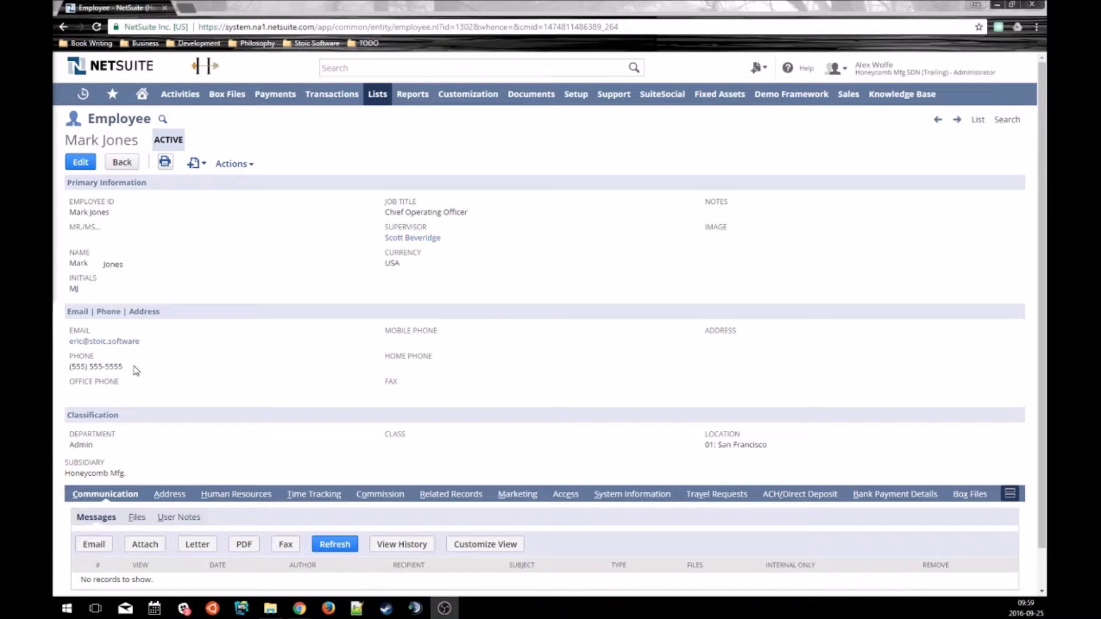
Open a new custom entity field form in a separate browser tab.
{"action": "left_click_drag", "start_coordinate": [123, 367], "coordinate": [70, 368]}
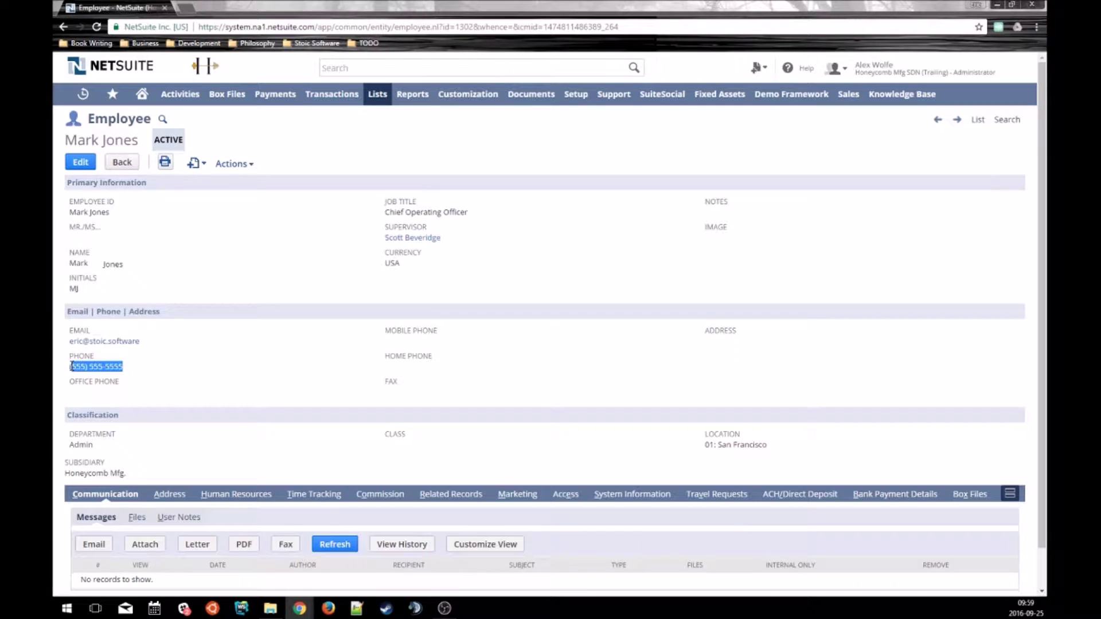
{"action": "left_click", "coordinate": [141, 374]}
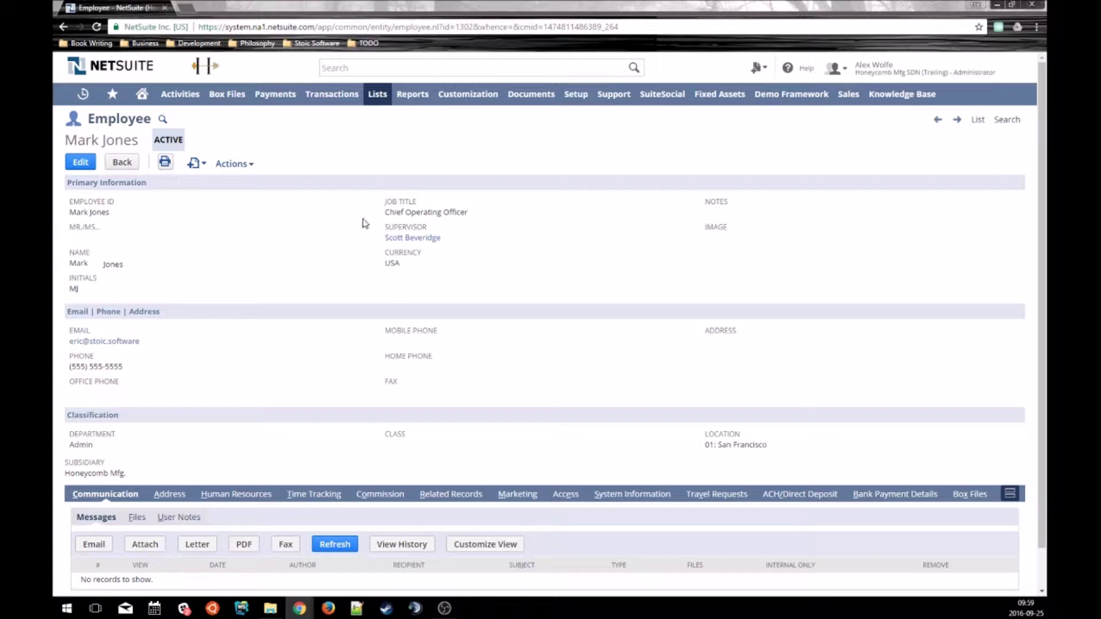
{"action": "mouse_move", "coordinate": [385, 106]}
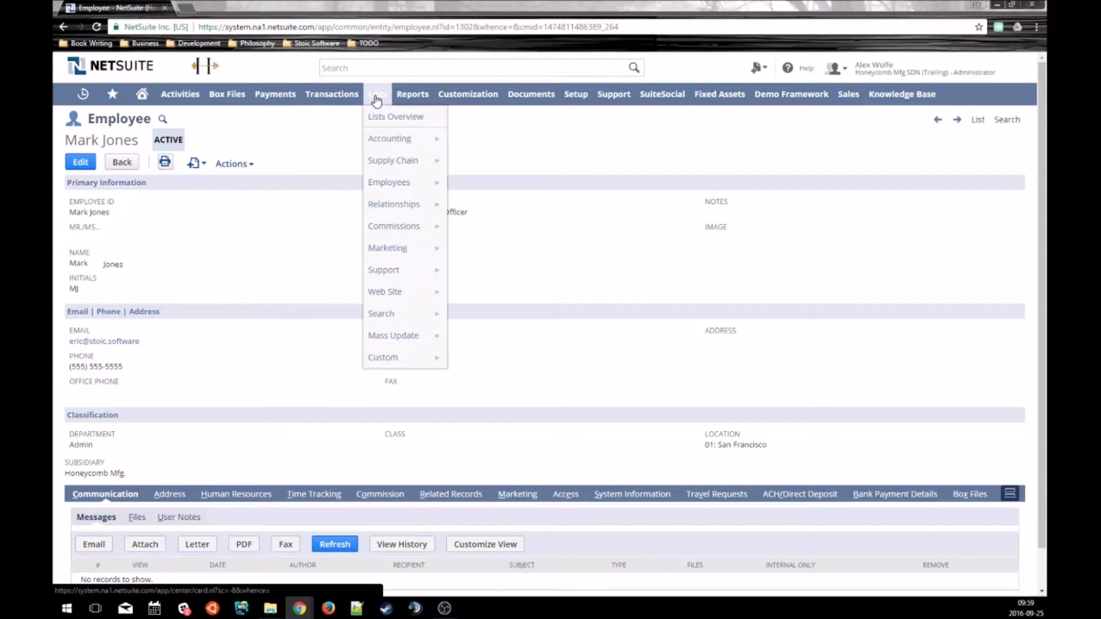
{"action": "mouse_move", "coordinate": [402, 183]}
{"action": "mouse_move", "coordinate": [463, 185]}
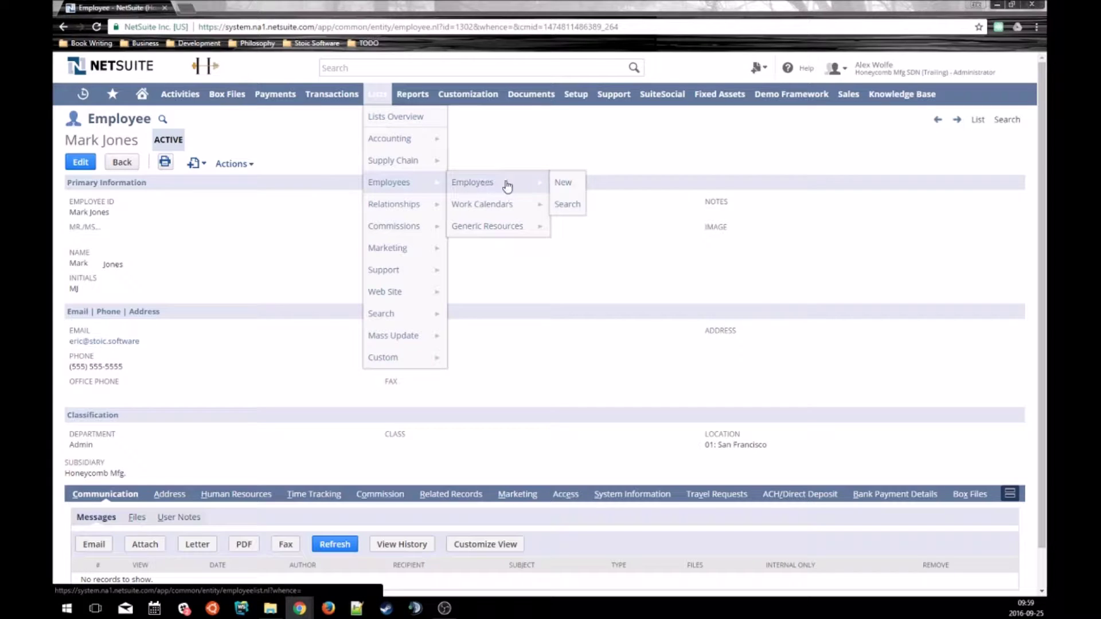
{"action": "mouse_move", "coordinate": [471, 93]}
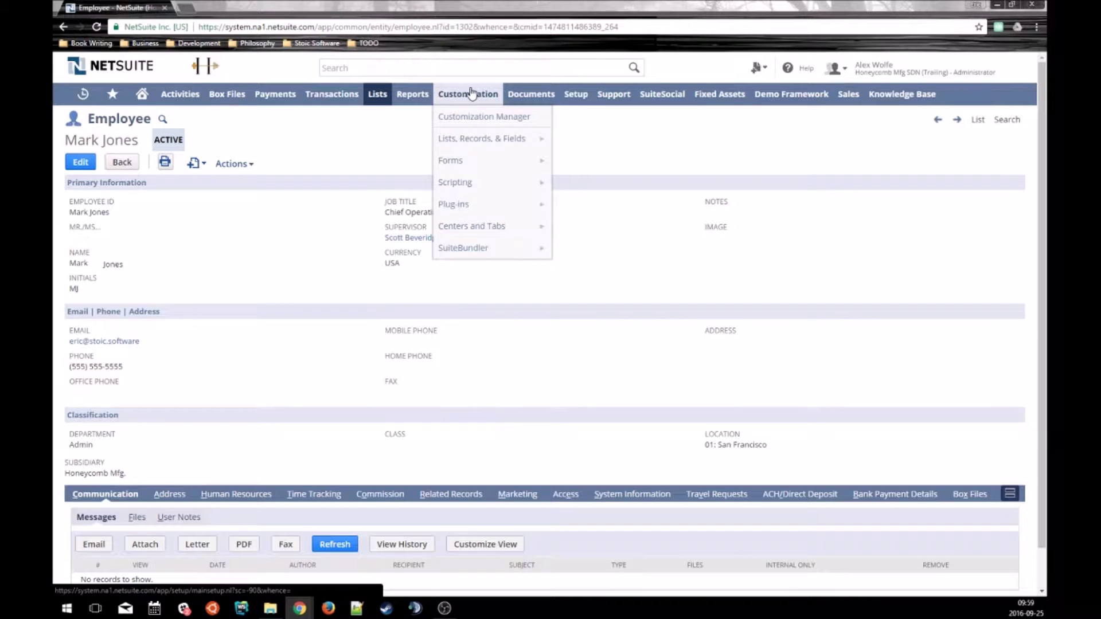
{"action": "mouse_move", "coordinate": [469, 138]}
{"action": "mouse_move", "coordinate": [583, 186]}
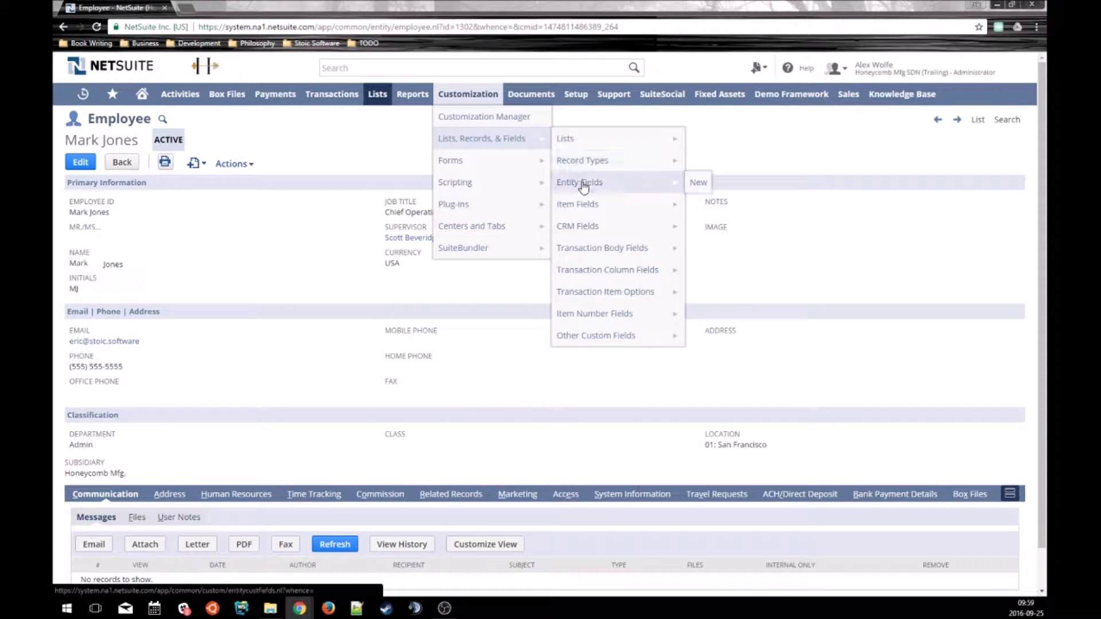
{"action": "right_click", "coordinate": [696, 183]}
{"action": "left_click", "coordinate": [714, 191]}
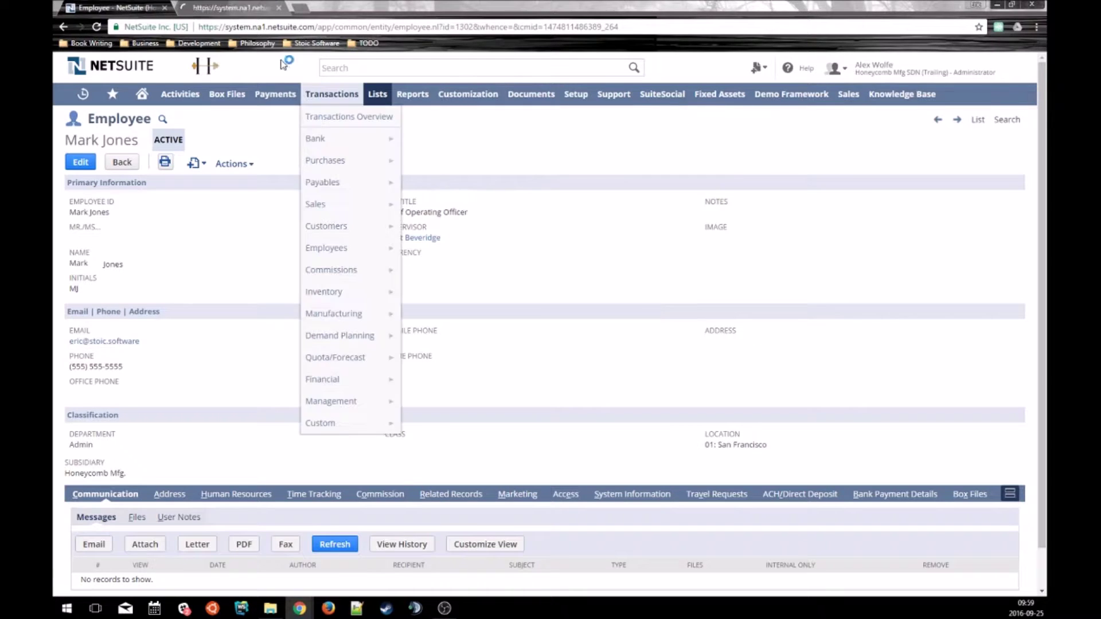
{"action": "left_click", "coordinate": [229, 7]}
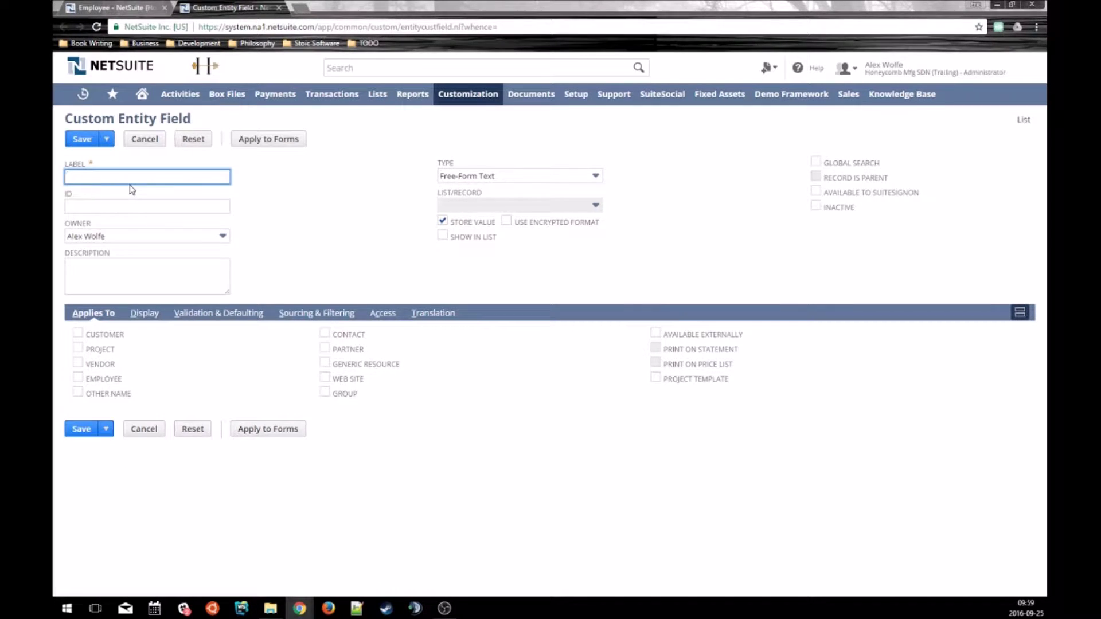
Label the field Supervisor's Phone, ID _supervisor_phone, applied to Employee, type Phone Number.
{"action": "type", "text": "Supervisor's Phone"}
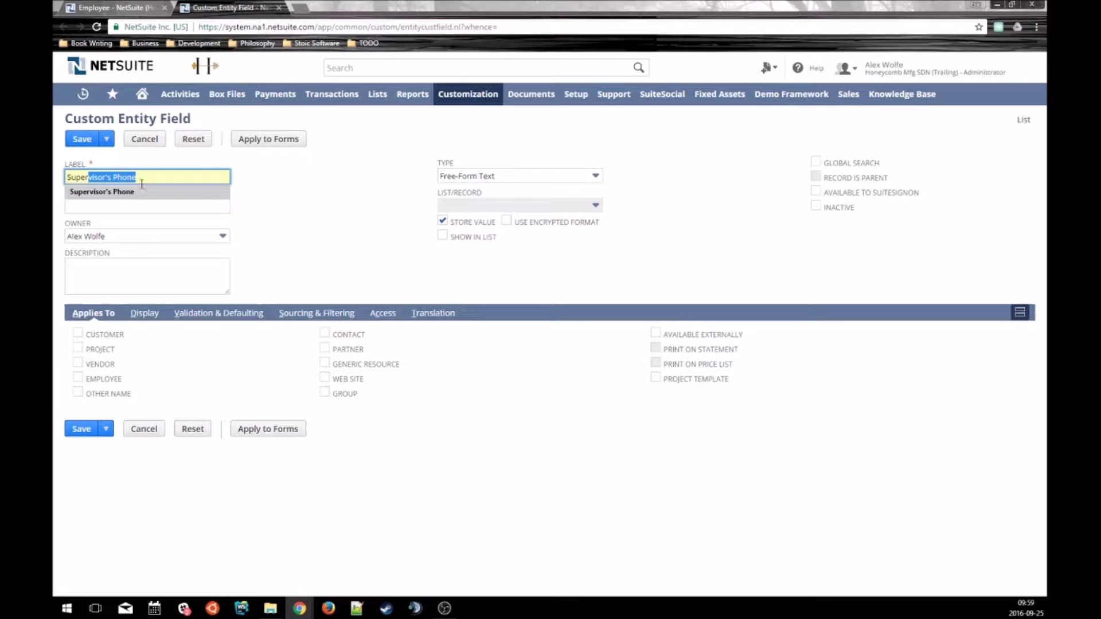
{"action": "left_click", "coordinate": [140, 192]}
{"action": "left_click", "coordinate": [141, 206]}
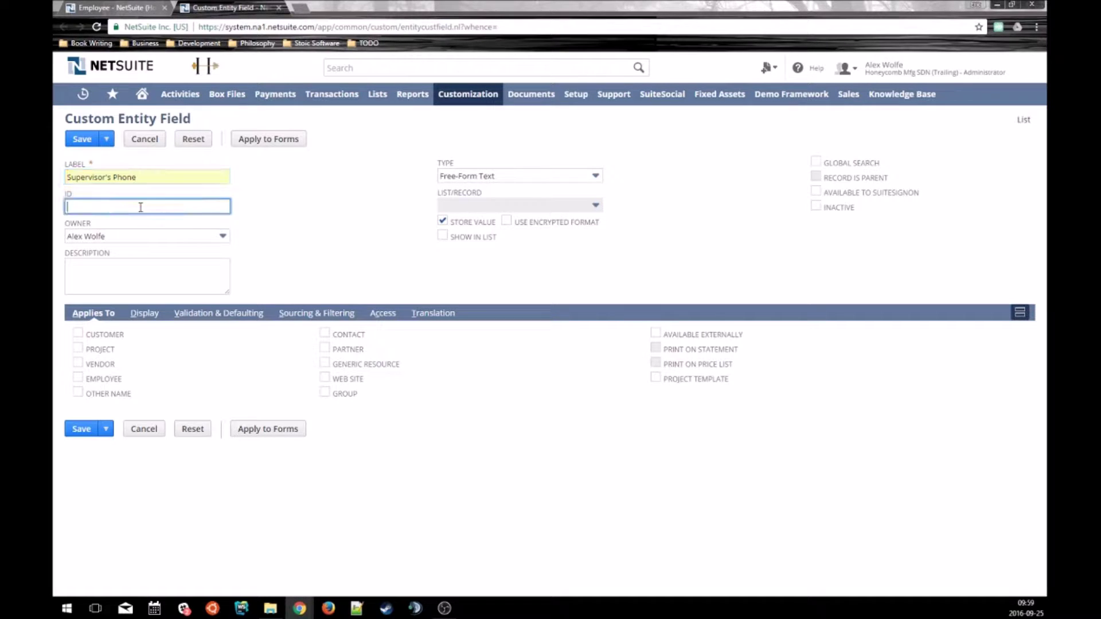
{"action": "key", "text": "Down"}
{"action": "key", "text": "Down"}
{"action": "key", "text": "Tab"}
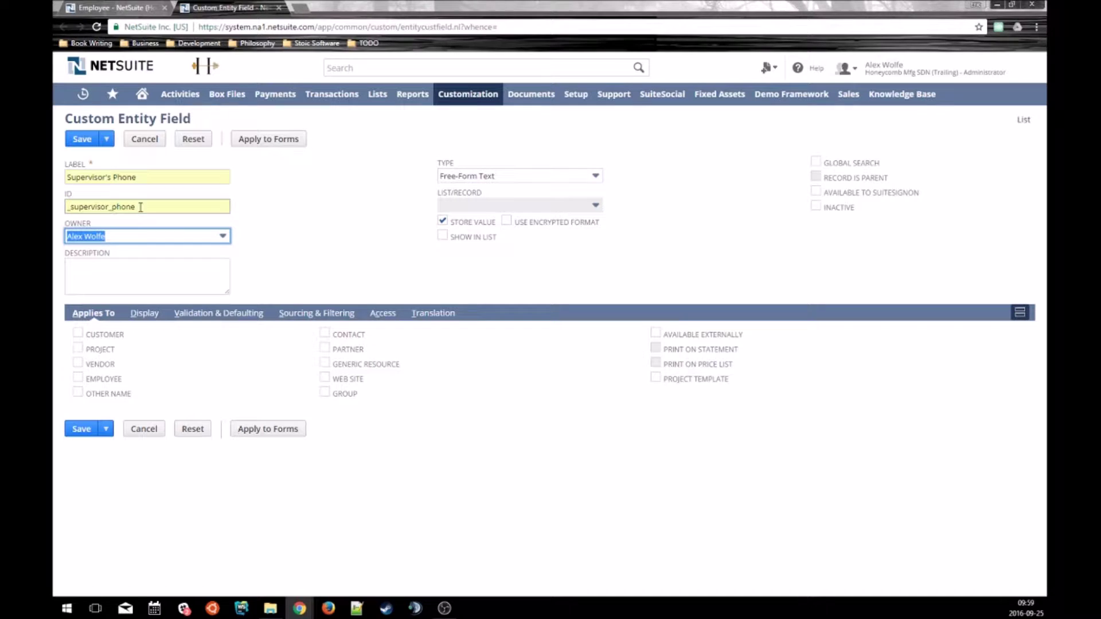
{"action": "left_click", "coordinate": [78, 379]}
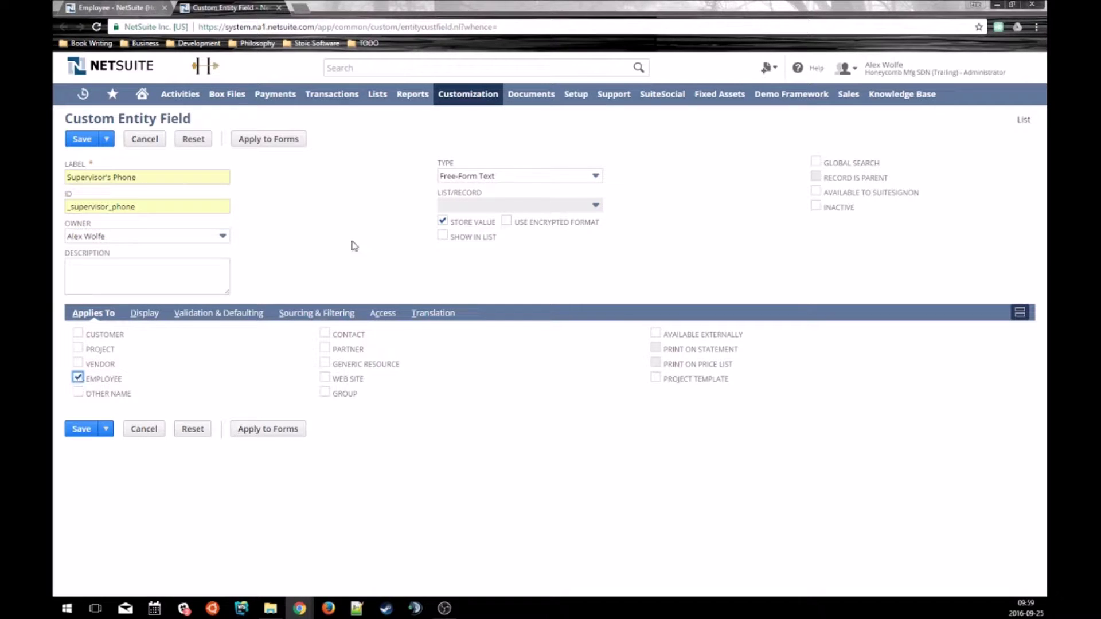
{"action": "left_click", "coordinate": [447, 178]}
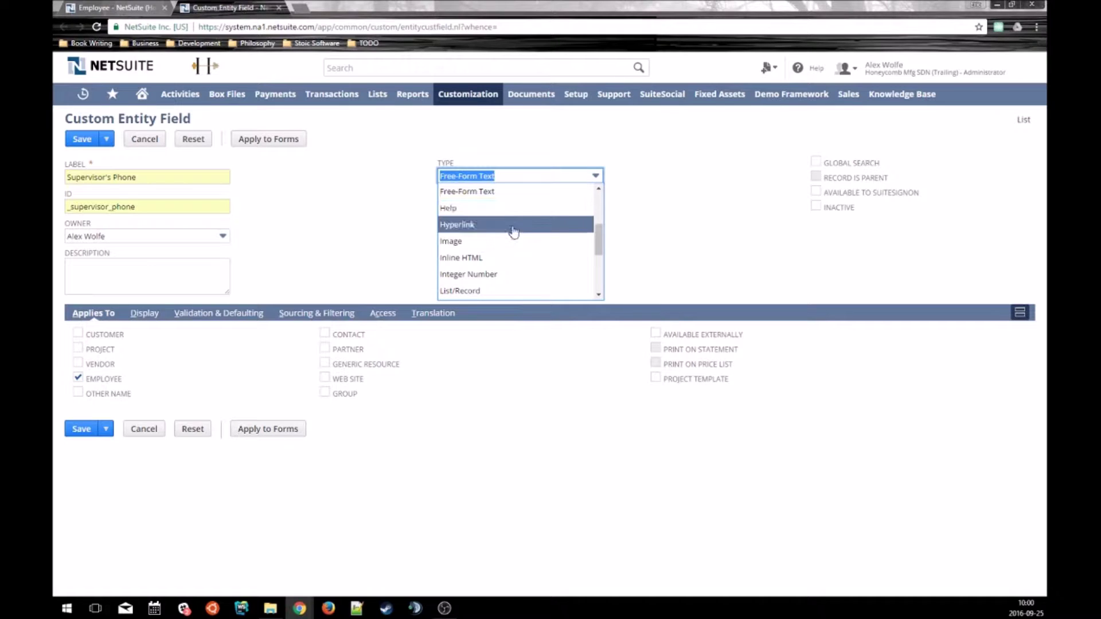
{"action": "scroll", "coordinate": [529, 256], "scroll_direction": "down", "scroll_amount": 3}
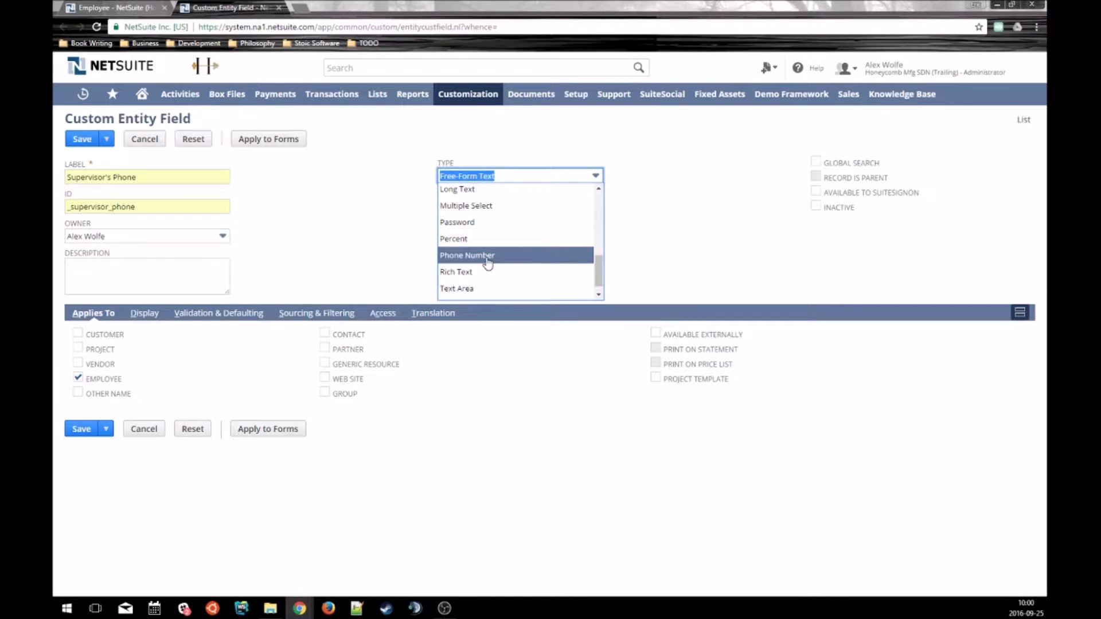
{"action": "left_click", "coordinate": [487, 262]}
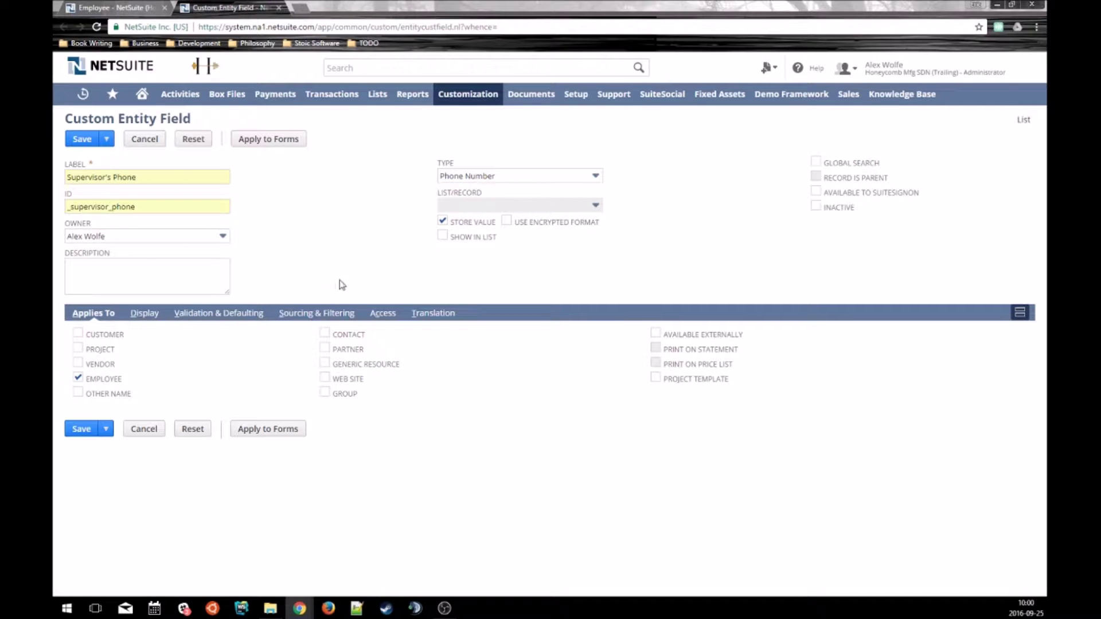
Set sourcing to Source List Supervisor and Source From Phone, then save the field.
{"action": "left_click", "coordinate": [303, 315]}
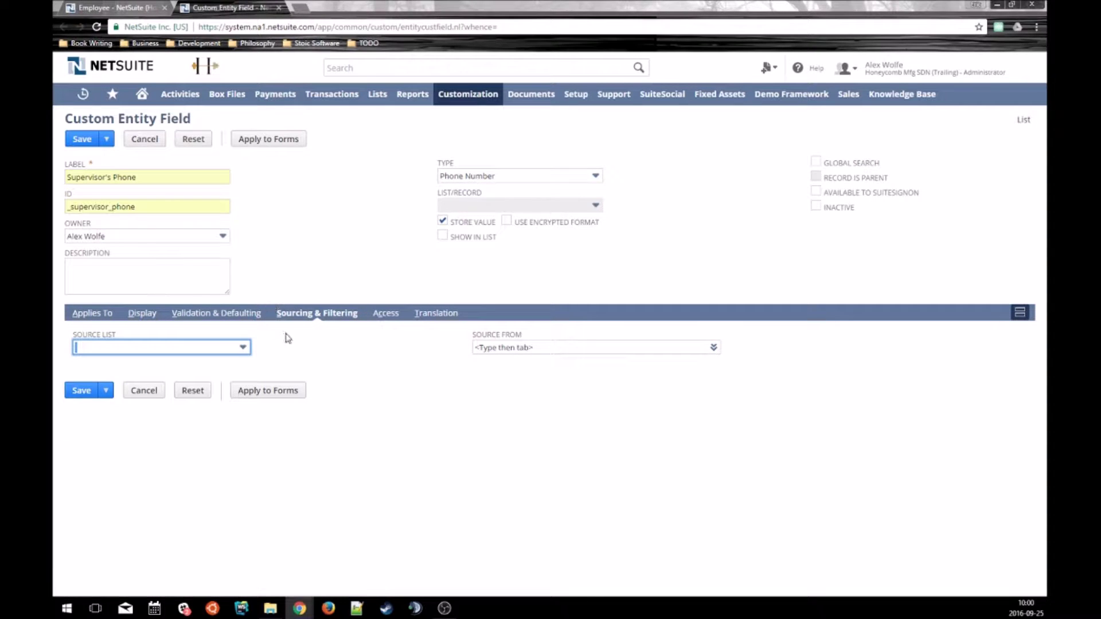
{"action": "left_click", "coordinate": [216, 348]}
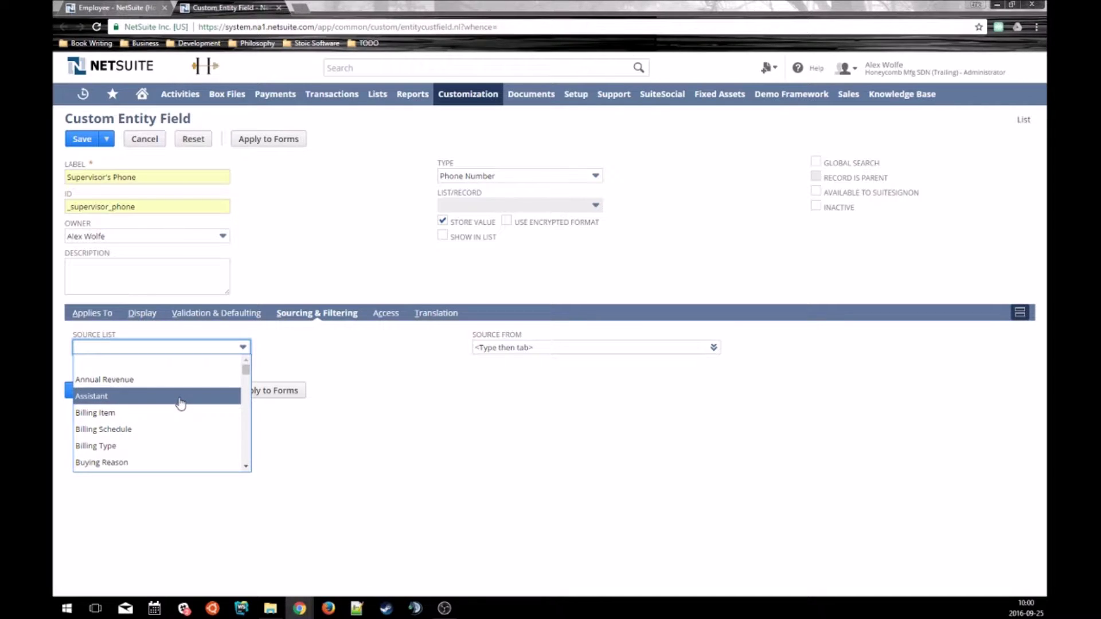
{"action": "scroll", "coordinate": [181, 403], "scroll_direction": "down", "scroll_amount": 5}
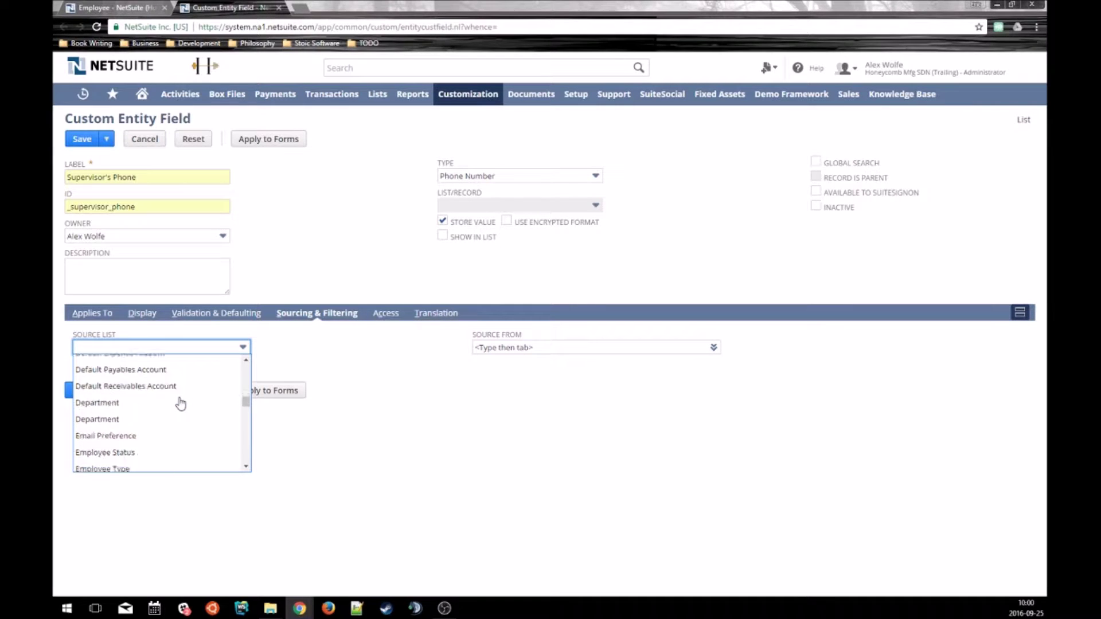
{"action": "scroll", "coordinate": [181, 404], "scroll_direction": "down", "scroll_amount": 3}
{"action": "type", "text": "Supervisor"}
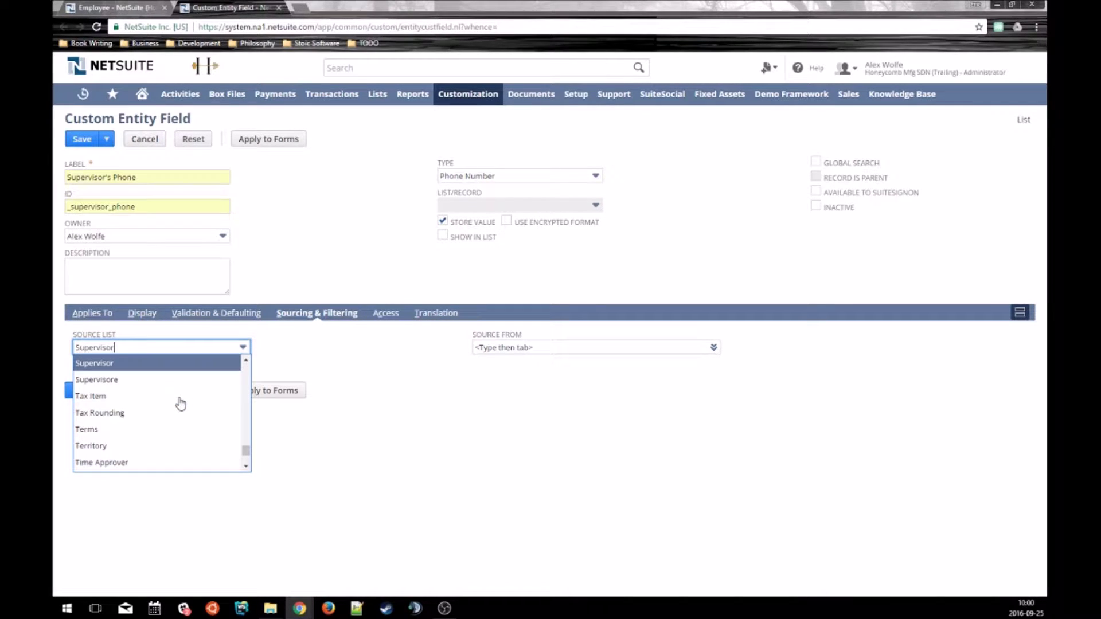
{"action": "left_click", "coordinate": [145, 364]}
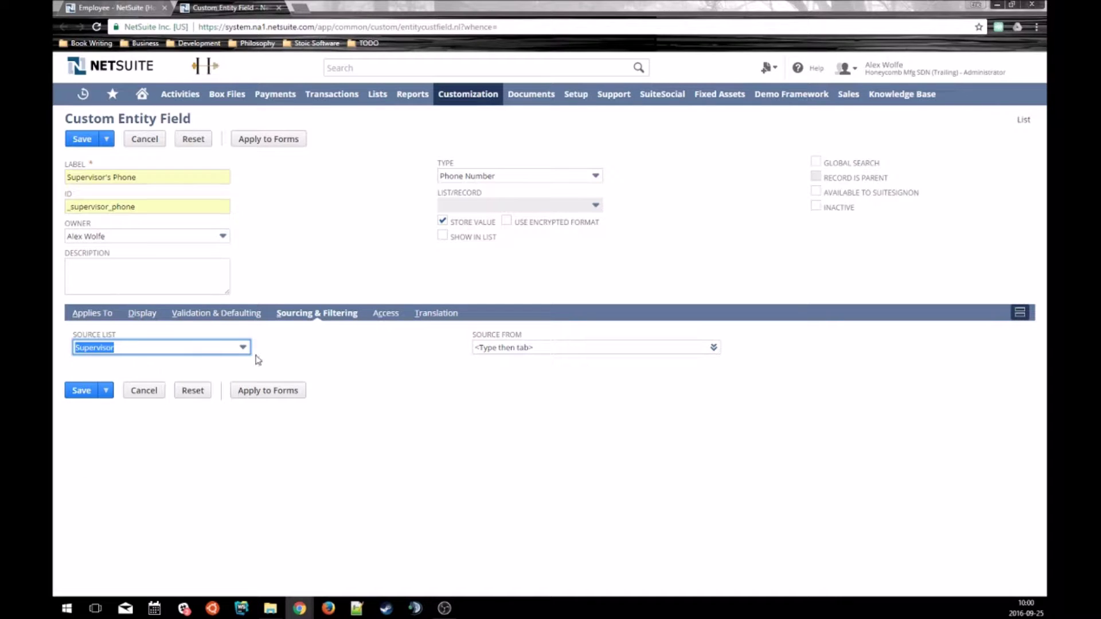
{"action": "left_click", "coordinate": [494, 347]}
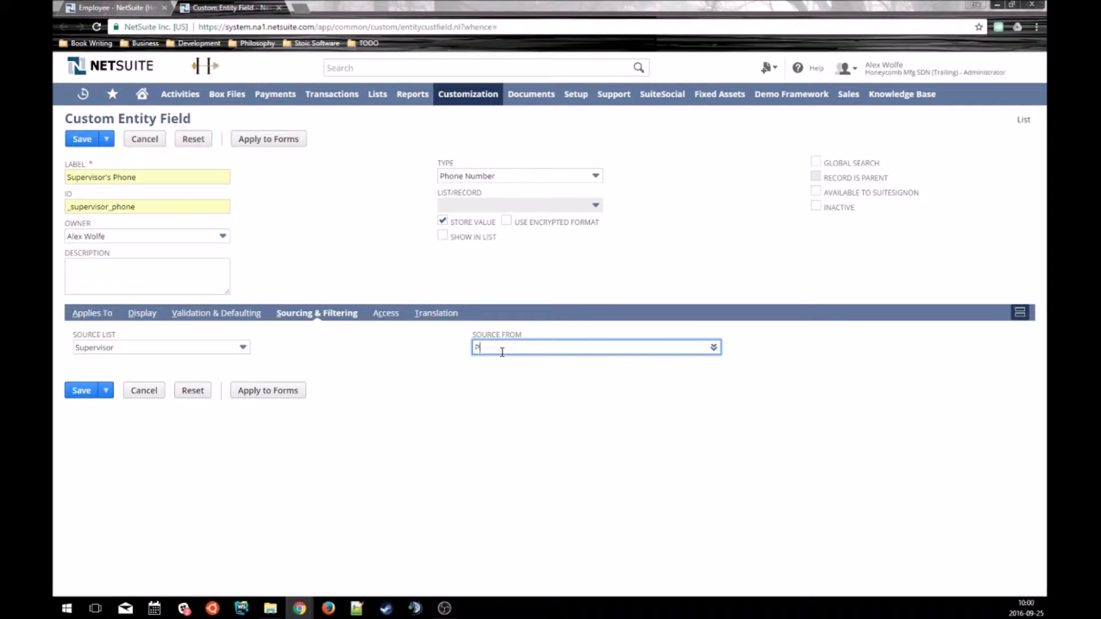
{"action": "type", "text": "hone"}
{"action": "left_click", "coordinate": [467, 365]}
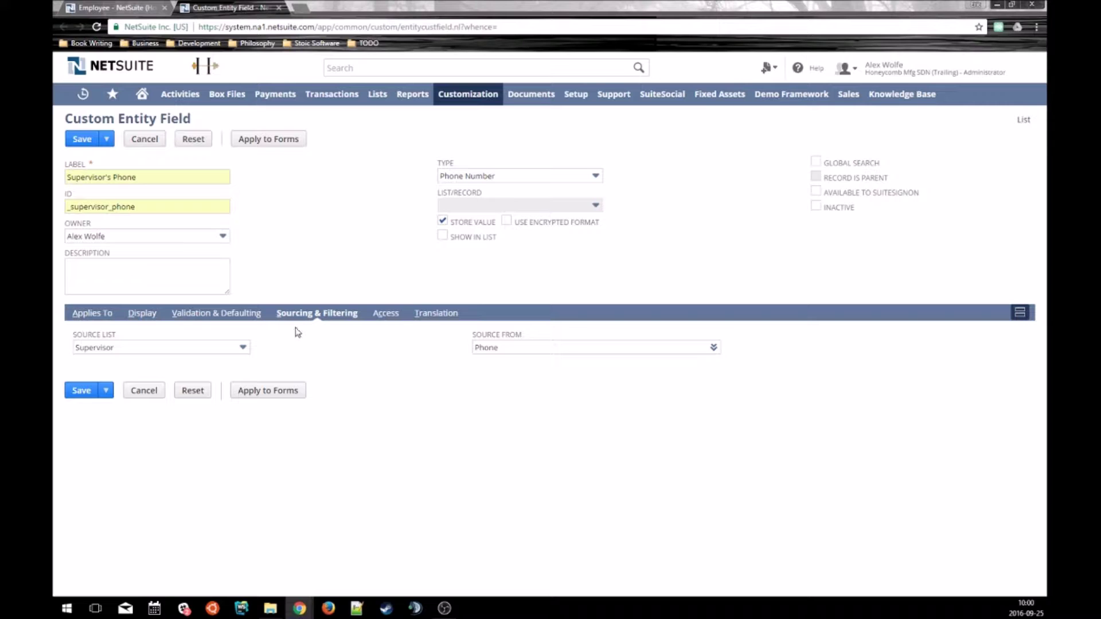
{"action": "left_click", "coordinate": [82, 392]}
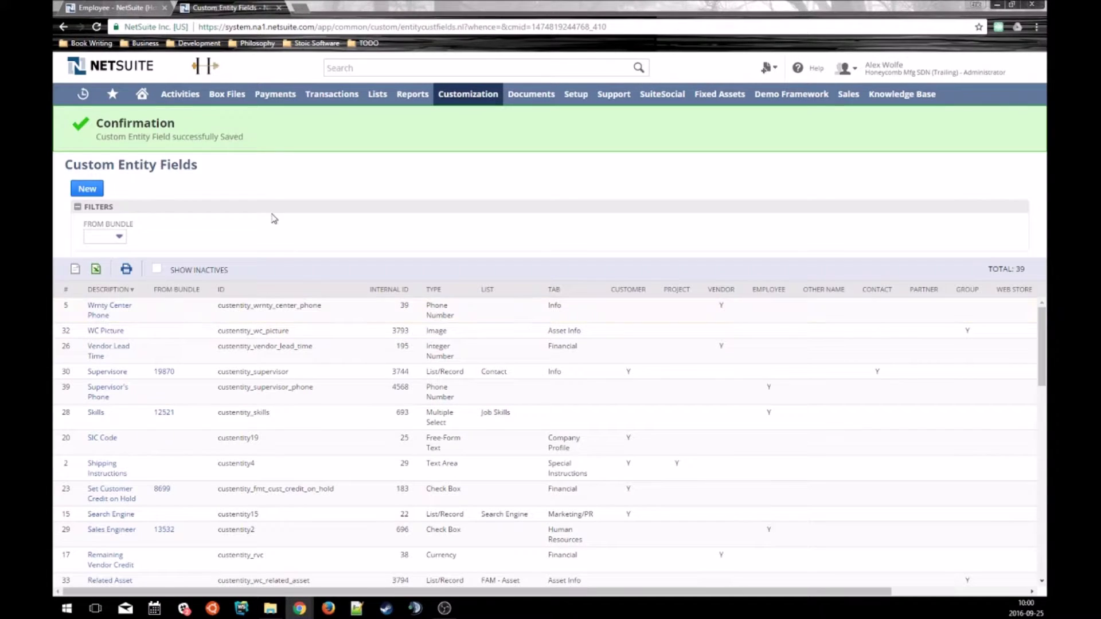
Switch the new employee to Standard Employee Form and check the empty Supervisor's Phone field.
{"action": "mouse_move", "coordinate": [373, 100]}
{"action": "mouse_move", "coordinate": [401, 182]}
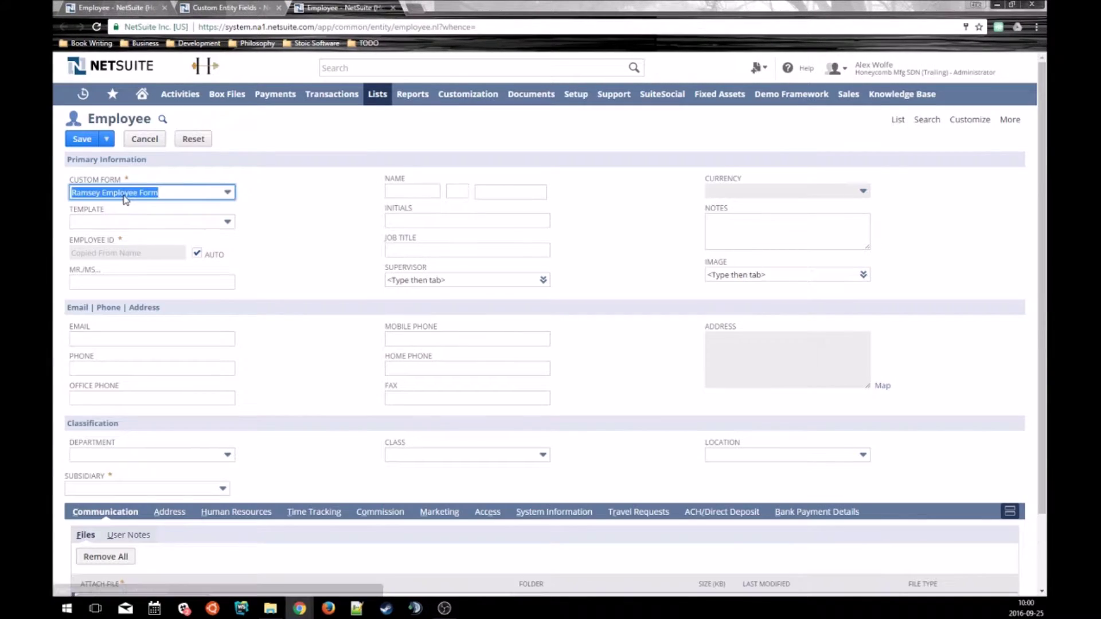
{"action": "left_click", "coordinate": [117, 223]}
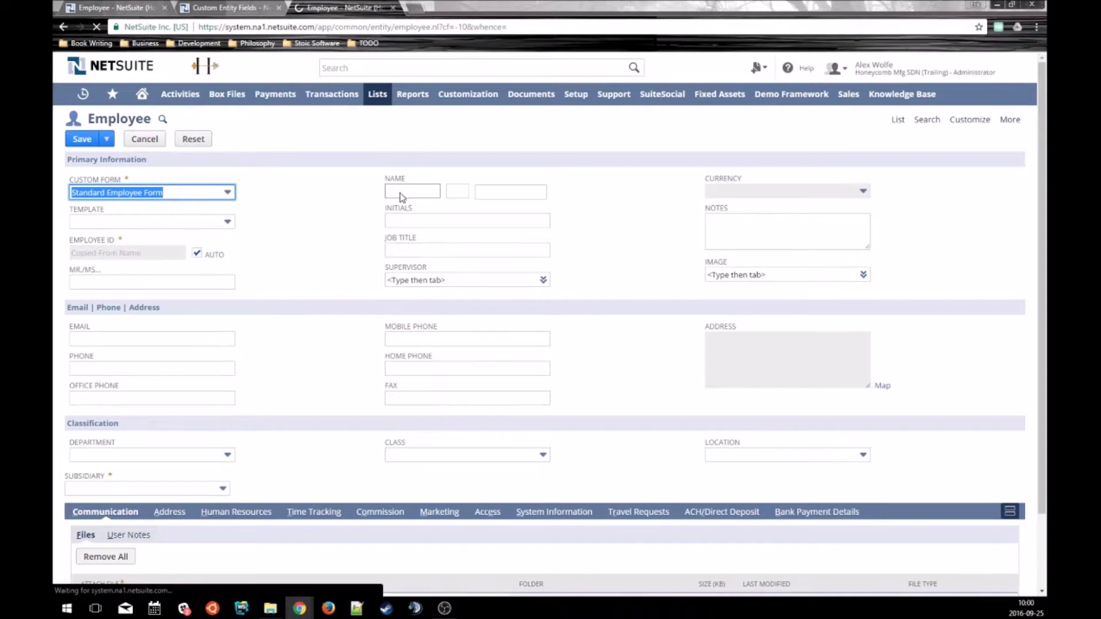
{"action": "scroll", "coordinate": [367, 408], "scroll_direction": "down", "scroll_amount": 1}
{"action": "left_click", "coordinate": [710, 449]}
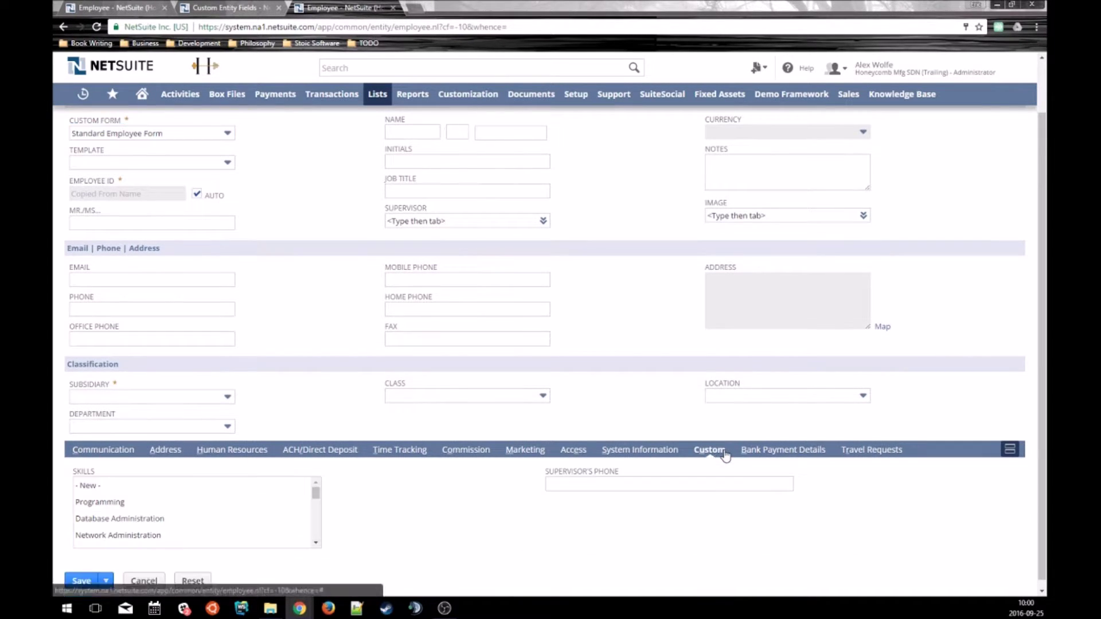
{"action": "left_click", "coordinate": [609, 485]}
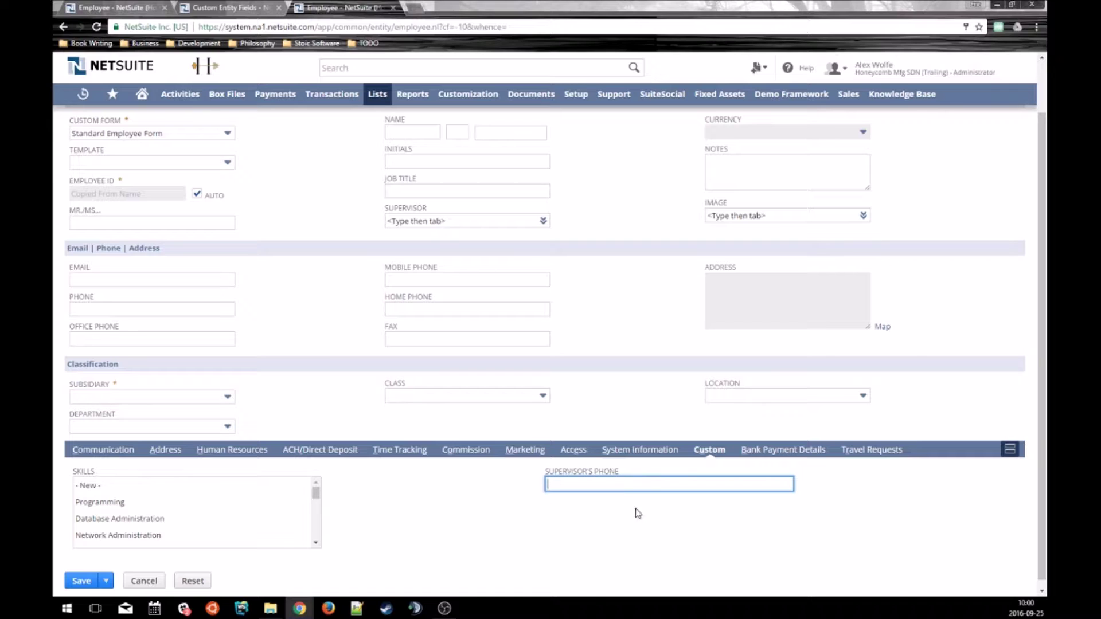
{"action": "scroll", "coordinate": [434, 297], "scroll_direction": "up", "scroll_amount": 1}
Enter the employee's first and last name, choose the supervisor, and save the record.
{"action": "left_click", "coordinate": [410, 191]}
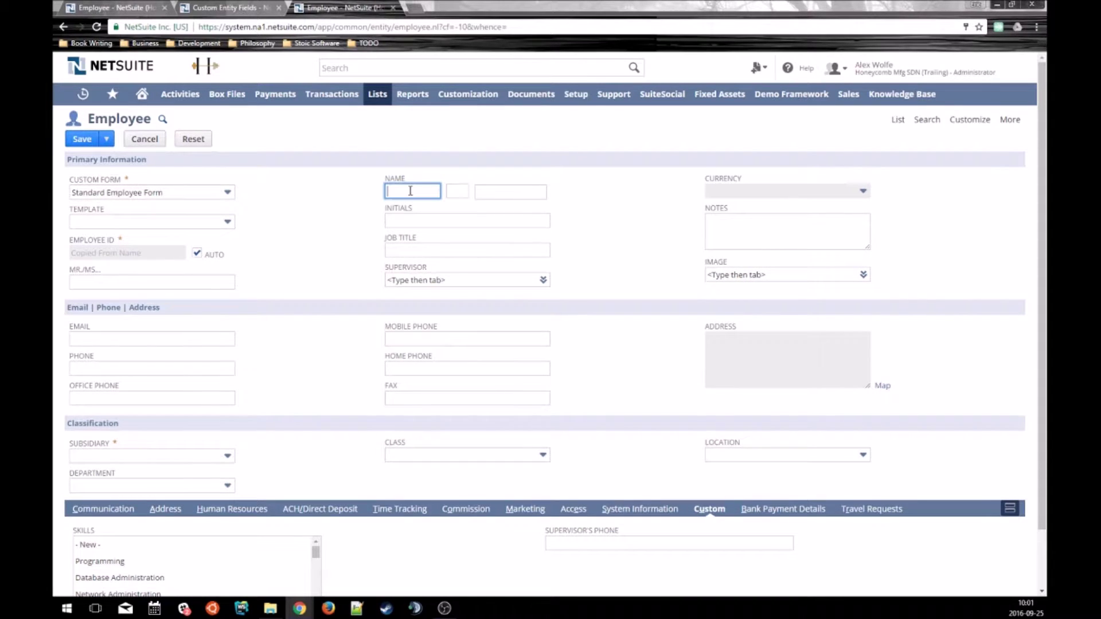
{"action": "key", "text": "Tab"}
{"action": "key", "text": "Tab"}
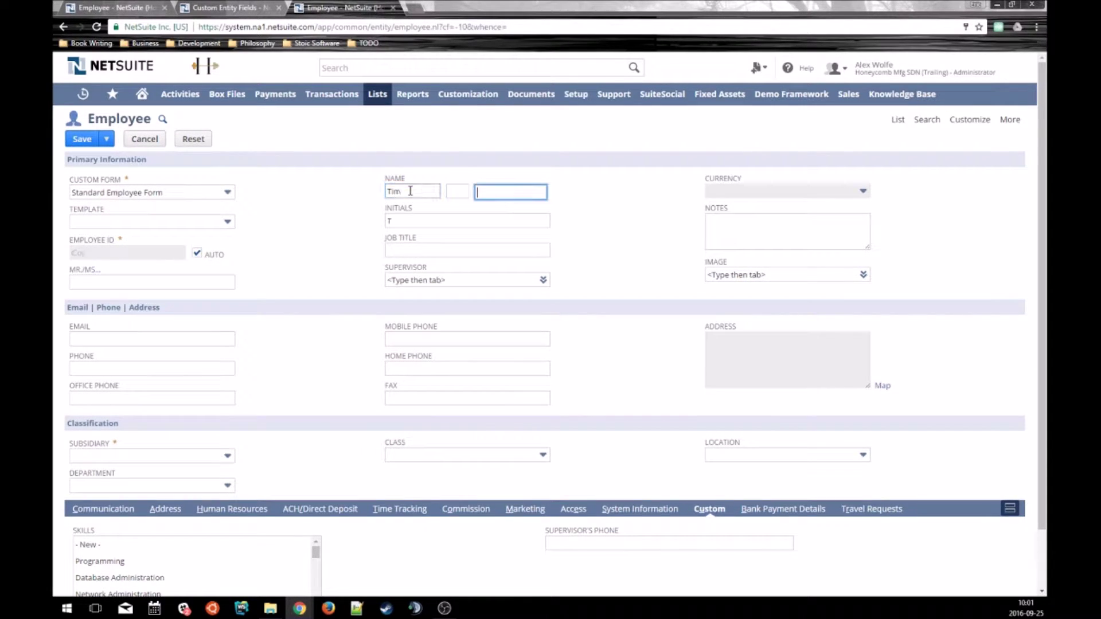
{"action": "left_click", "coordinate": [455, 281]}
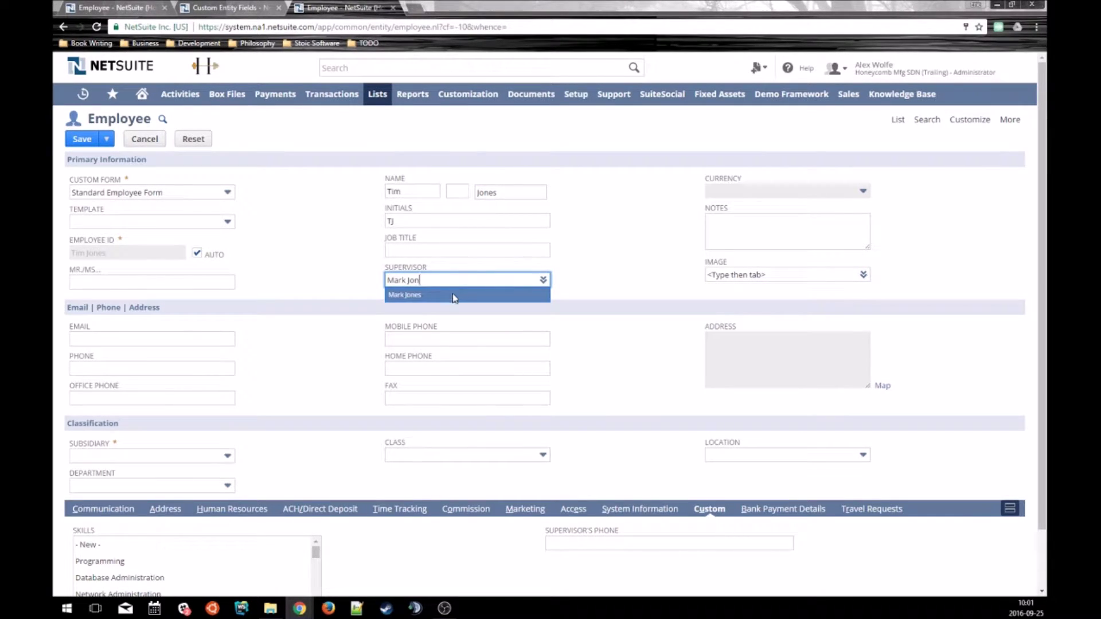
{"action": "left_click", "coordinate": [453, 295]}
{"action": "key", "text": "Tab"}
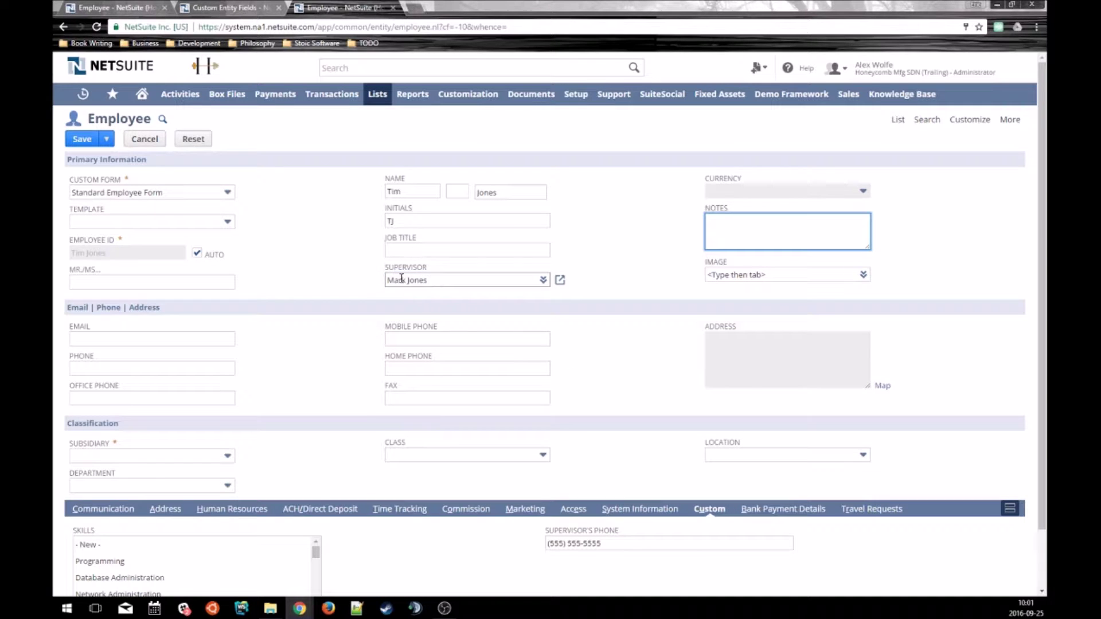
{"action": "left_click_drag", "start_coordinate": [605, 544], "coordinate": [486, 550]}
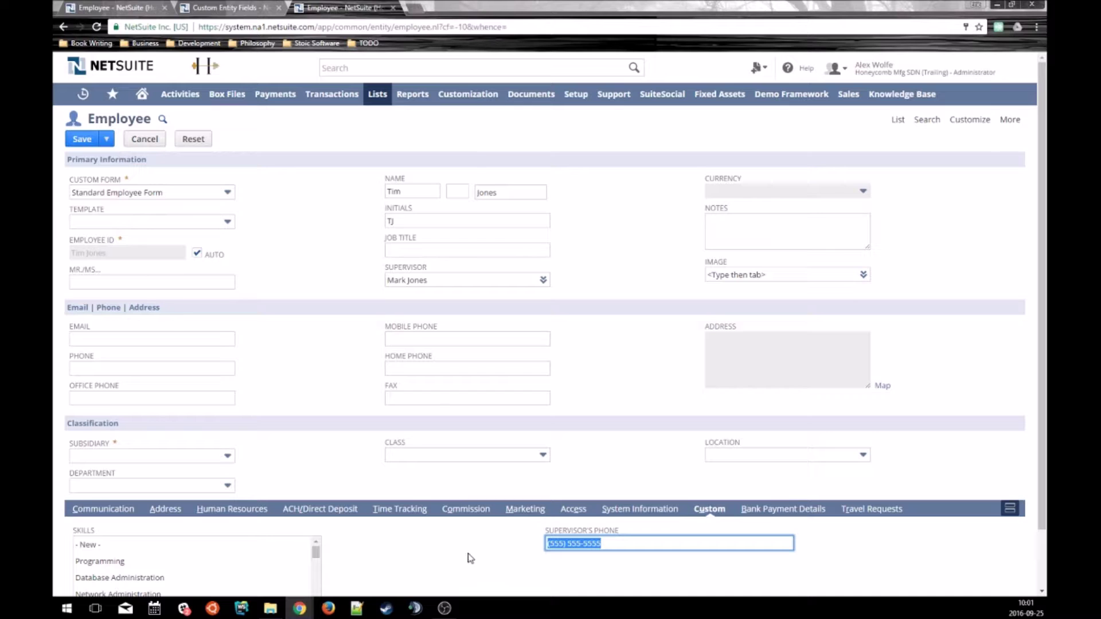
{"action": "scroll", "coordinate": [468, 553], "scroll_direction": "down", "scroll_amount": 2}
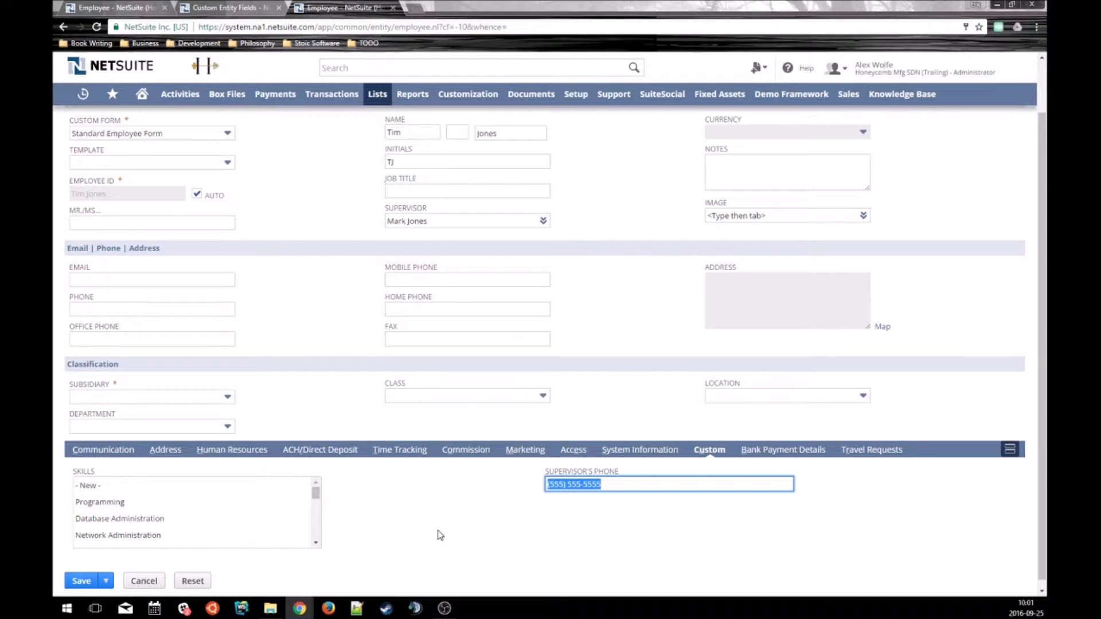
{"action": "scroll", "coordinate": [414, 495], "scroll_direction": "up", "scroll_amount": 3}
{"action": "left_click", "coordinate": [82, 139]}
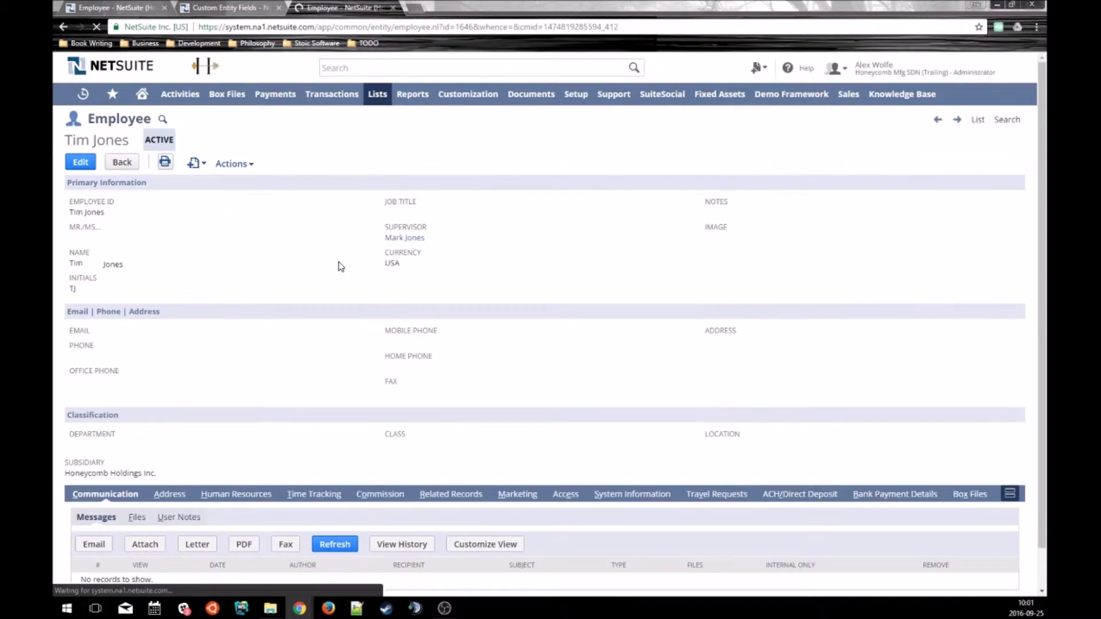
Use Save & Next to open the supervisor's own employee record.
{"action": "scroll", "coordinate": [342, 267], "scroll_direction": "down", "scroll_amount": 1}
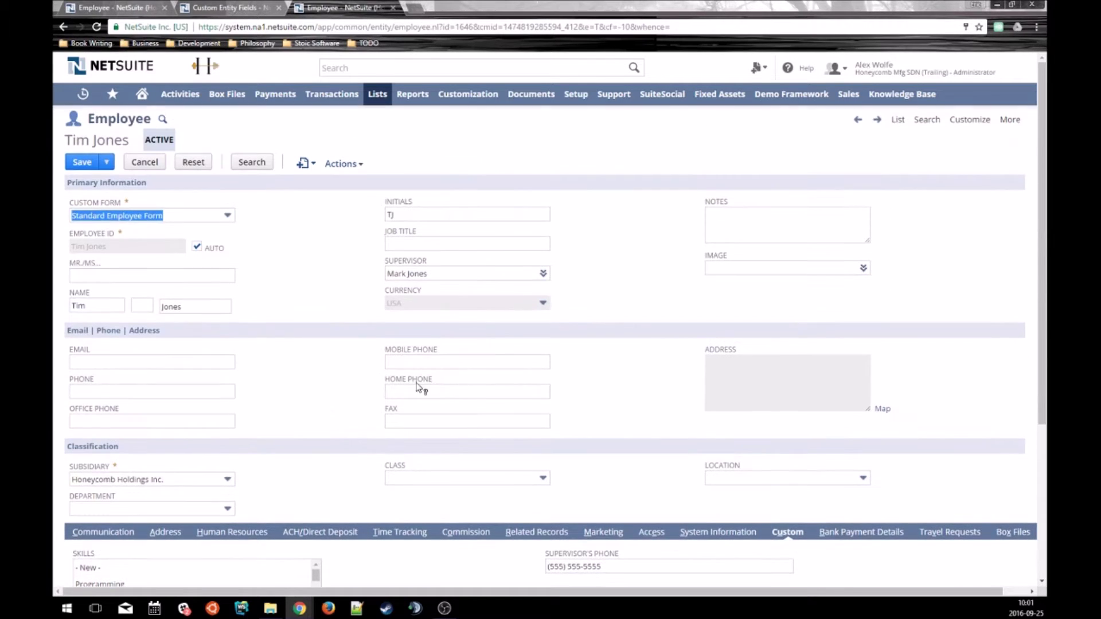
{"action": "mouse_move", "coordinate": [101, 164]}
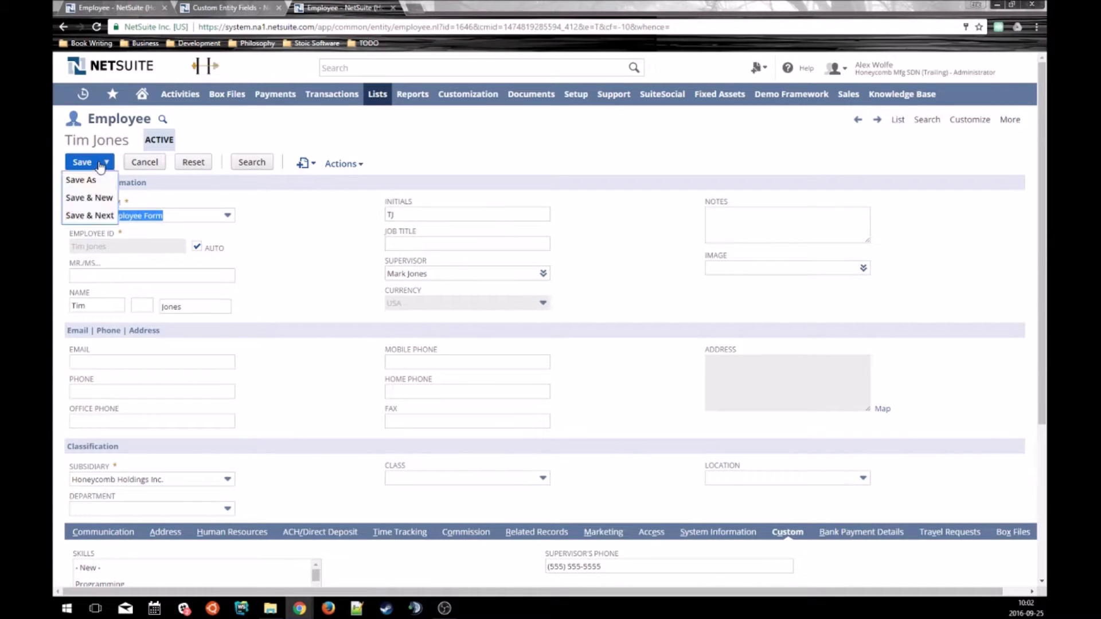
{"action": "left_click", "coordinate": [89, 215]}
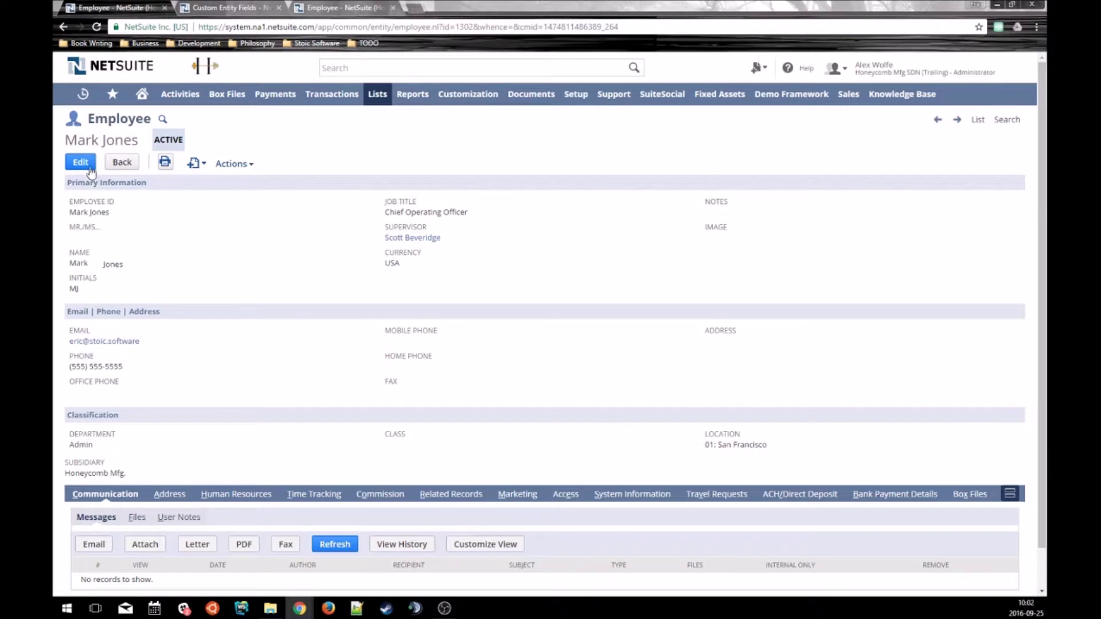
Switch the supervisor's record to Standard Employee Form, enter a new phone number, and save.
{"action": "left_click", "coordinate": [73, 165]}
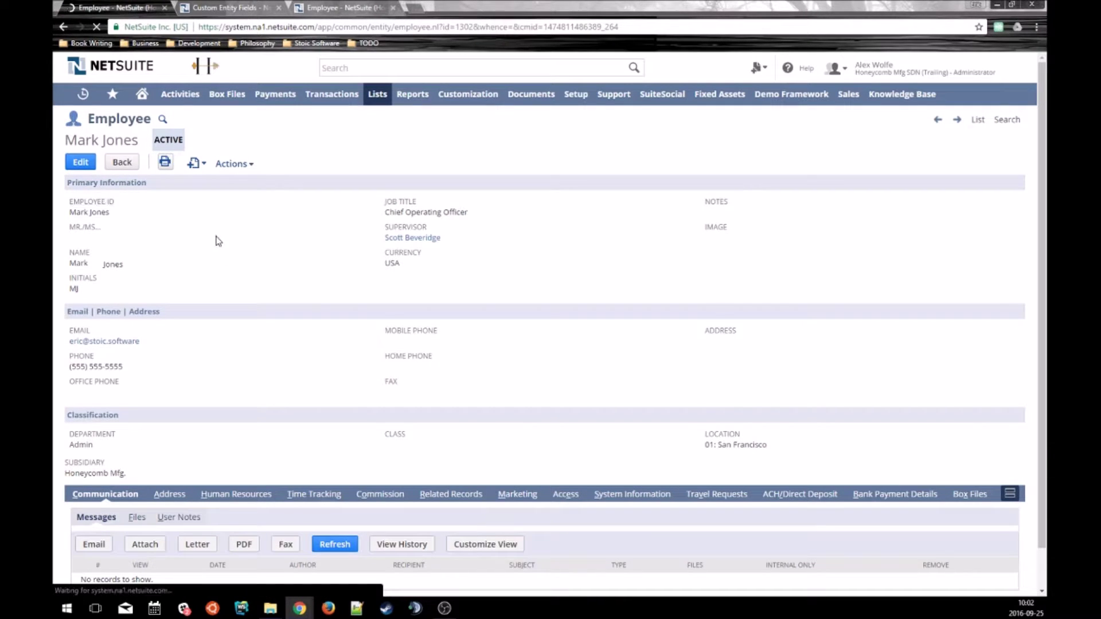
{"action": "left_click", "coordinate": [228, 215]}
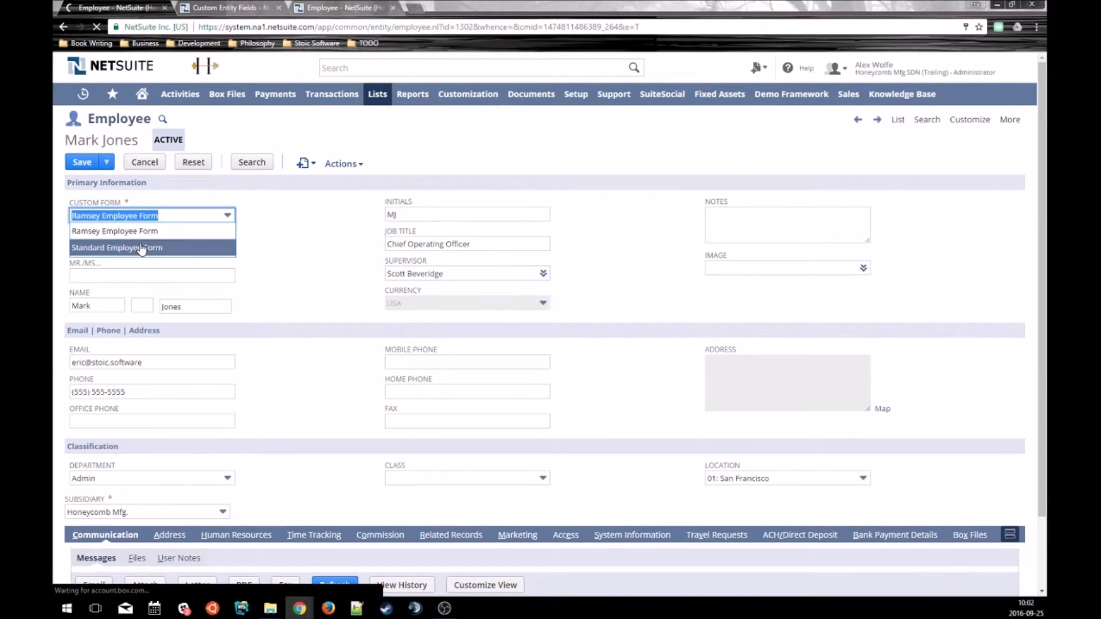
{"action": "left_click", "coordinate": [143, 246]}
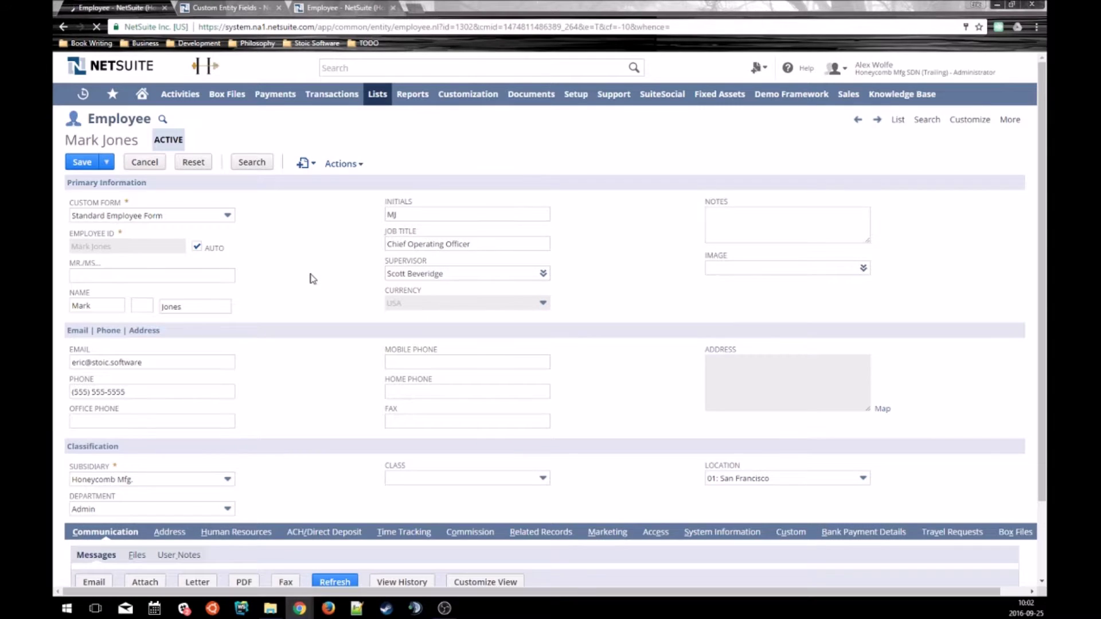
{"action": "scroll", "coordinate": [296, 301], "scroll_direction": "down", "scroll_amount": 1}
{"action": "triple_click", "coordinate": [144, 340]}
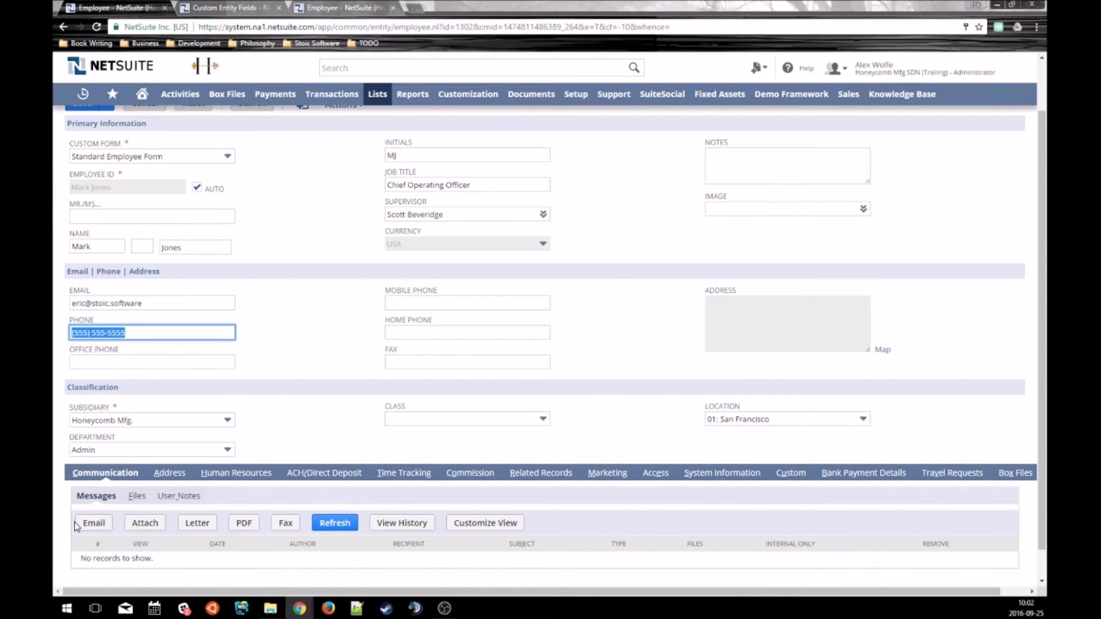
{"action": "type", "text": "444"}
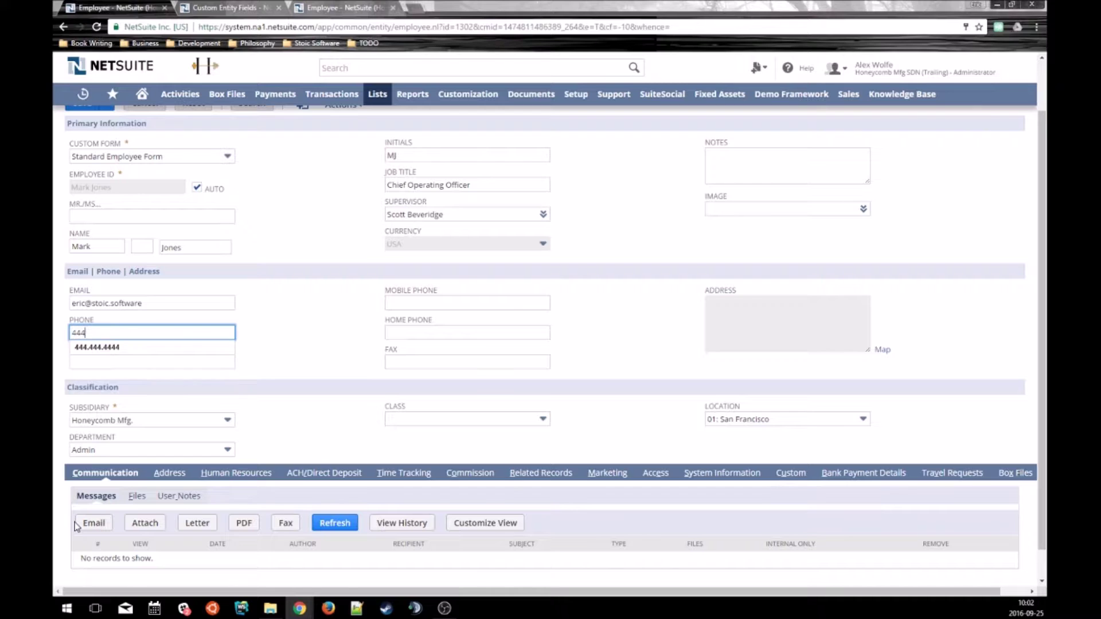
{"action": "type", "text": ") 444-444444"}
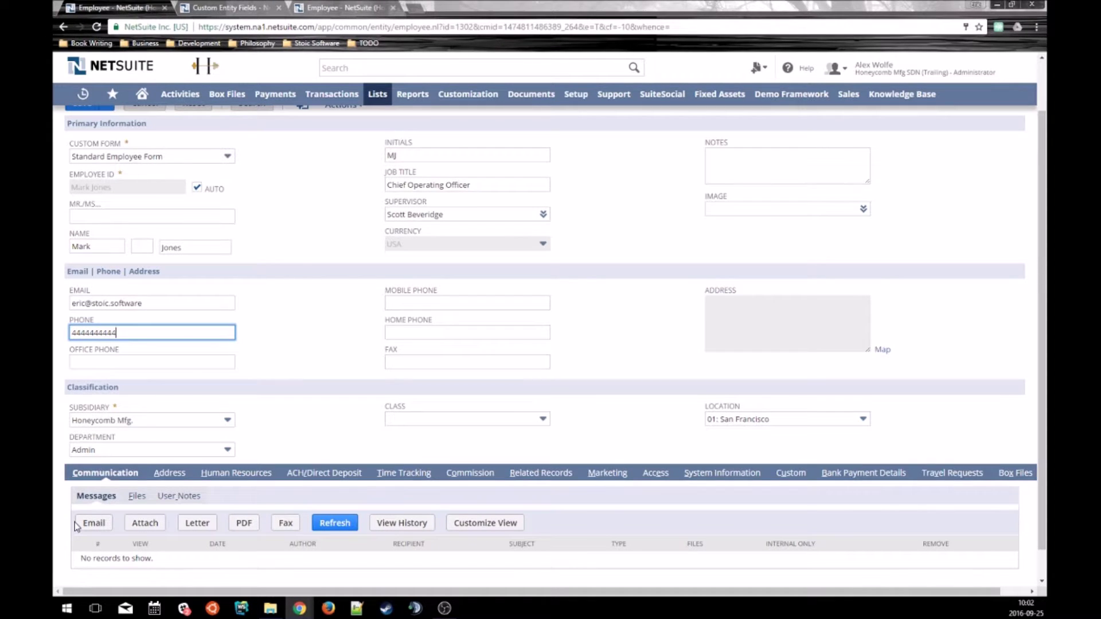
{"action": "key", "text": "Tab"}
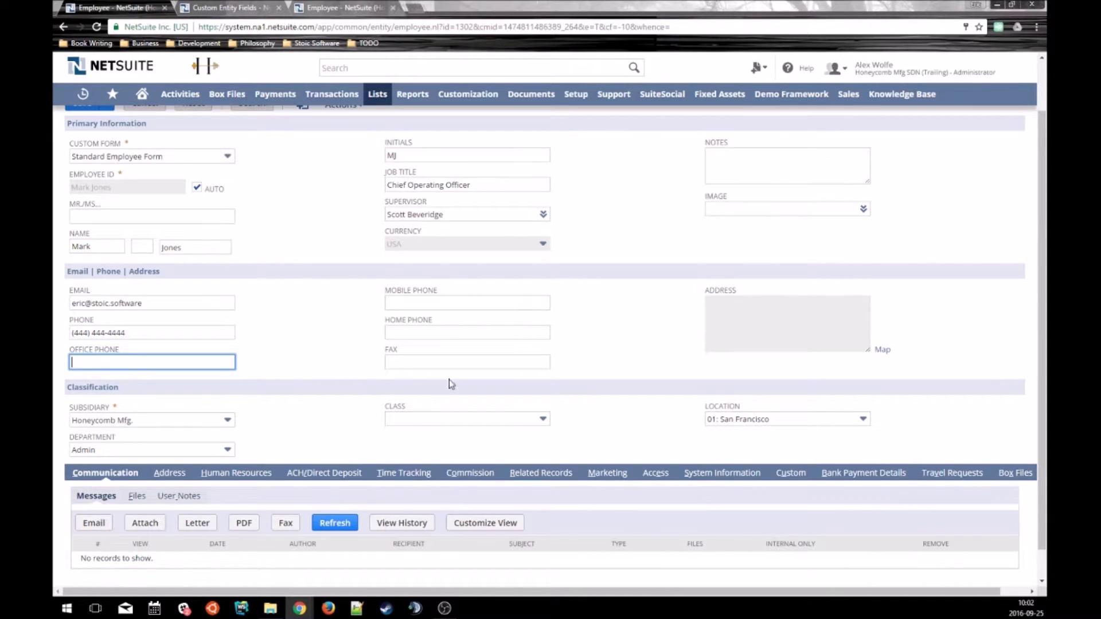
{"action": "scroll", "coordinate": [449, 384], "scroll_direction": "up", "scroll_amount": 1}
{"action": "left_click", "coordinate": [87, 163]}
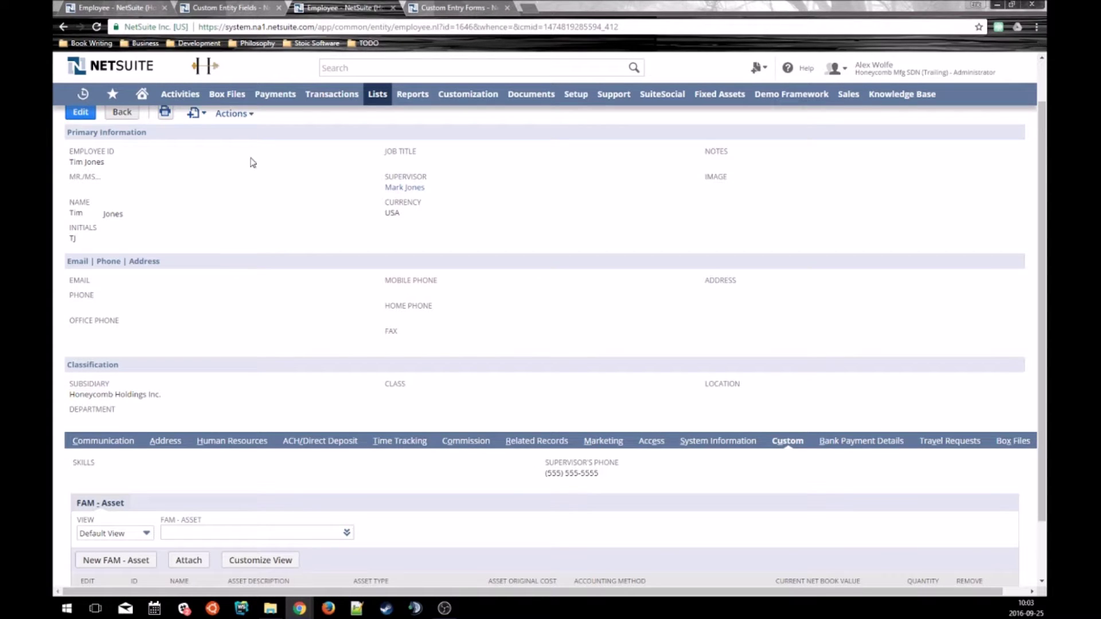
Reload the employee record and compare its Supervisor's Phone with the supervisor's updated phone.
{"action": "left_click", "coordinate": [317, 197]}
{"action": "key", "text": "F5"}
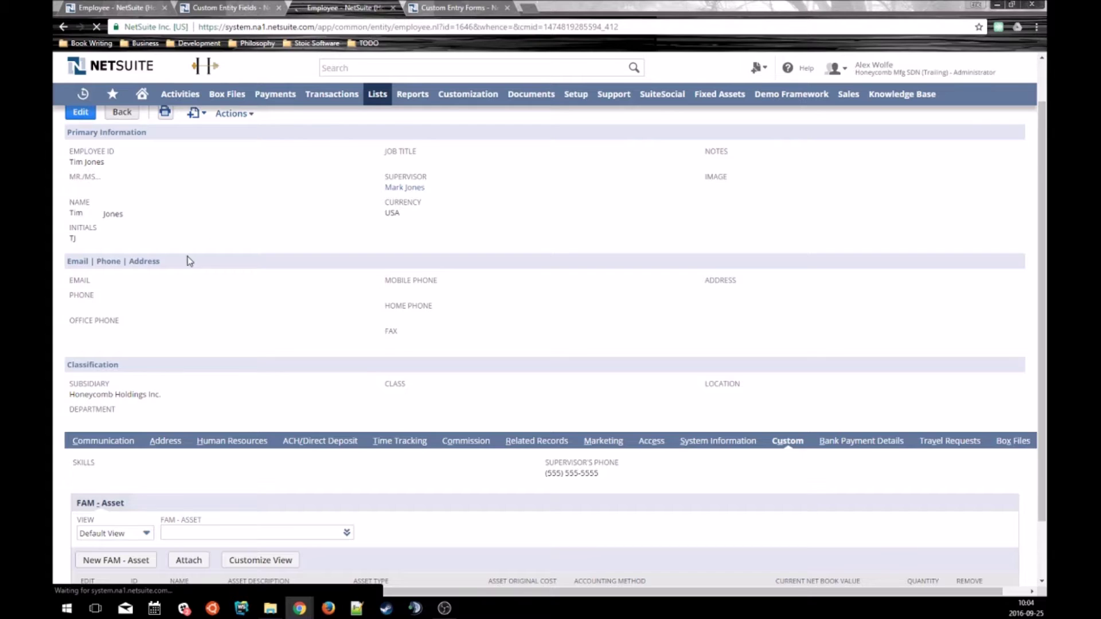
{"action": "left_click", "coordinate": [785, 440]}
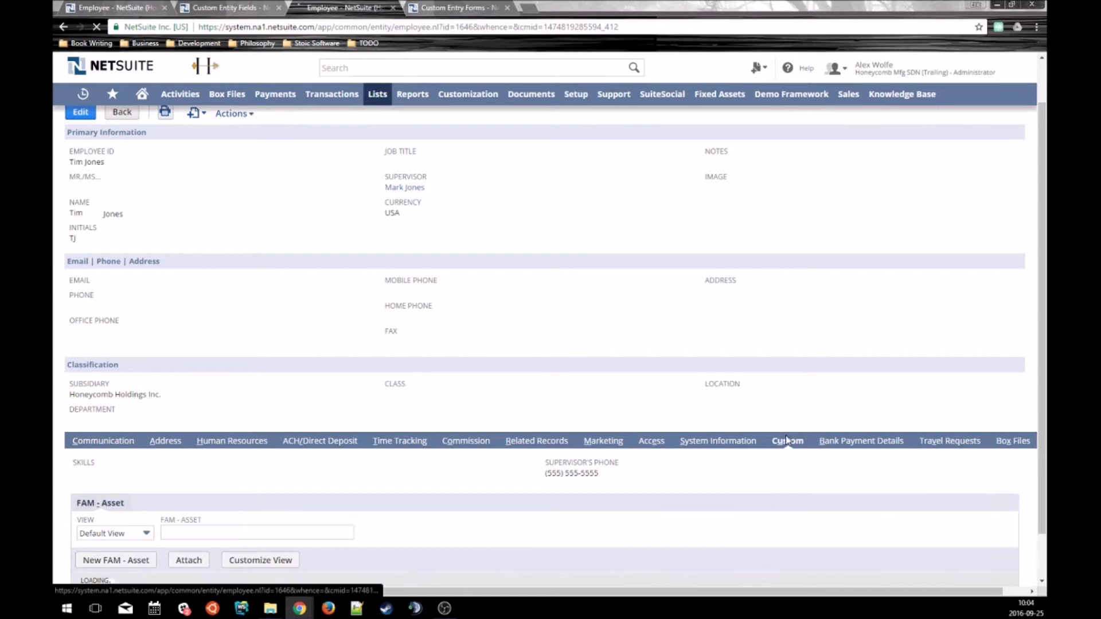
{"action": "left_click_drag", "start_coordinate": [599, 474], "coordinate": [563, 473]}
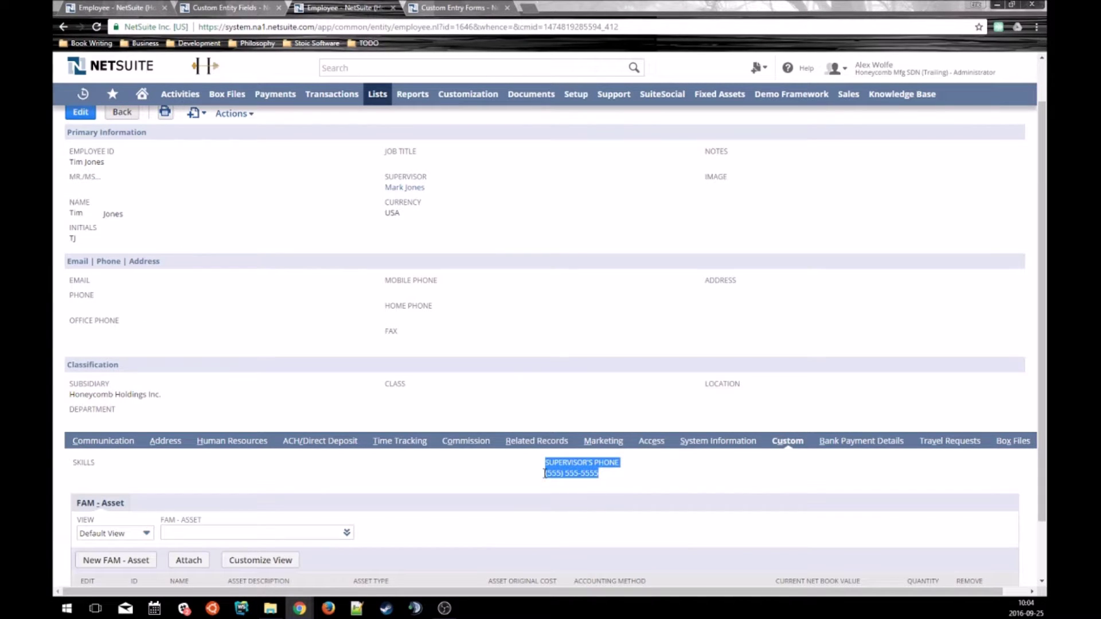
{"action": "left_click", "coordinate": [451, 324]}
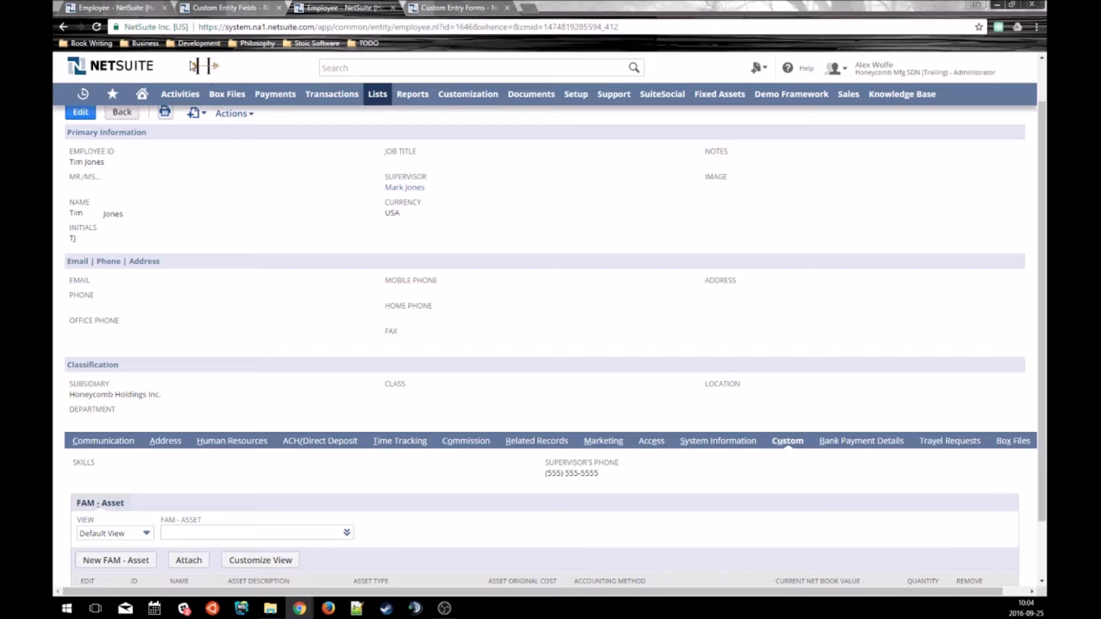
{"action": "left_click", "coordinate": [136, 8]}
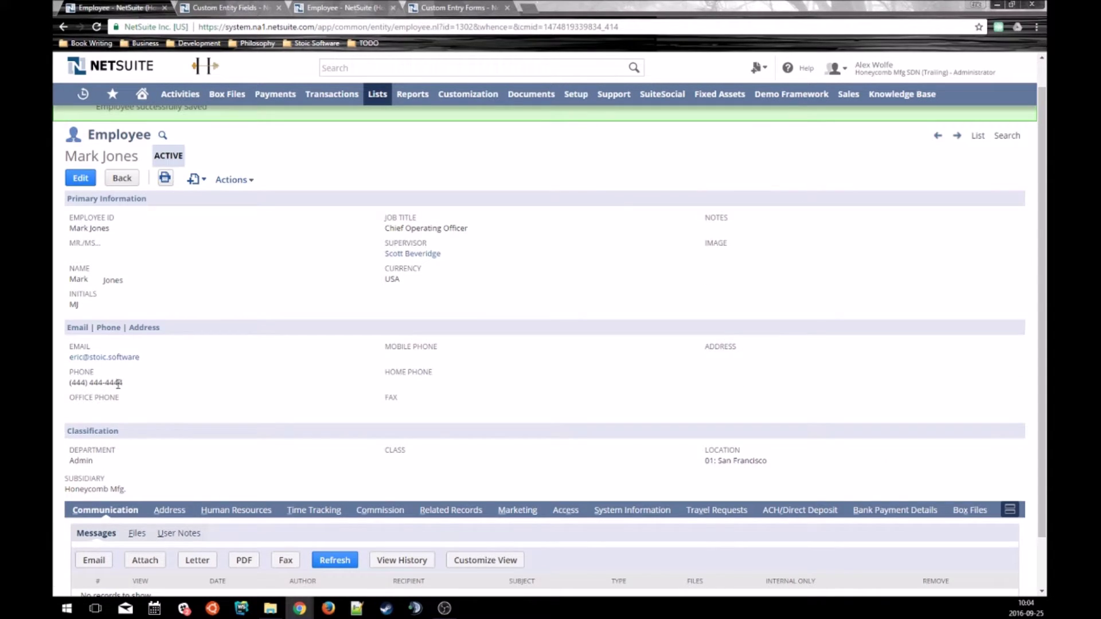
{"action": "left_click_drag", "start_coordinate": [118, 385], "coordinate": [338, 7]}
{"action": "left_click", "coordinate": [339, 8]}
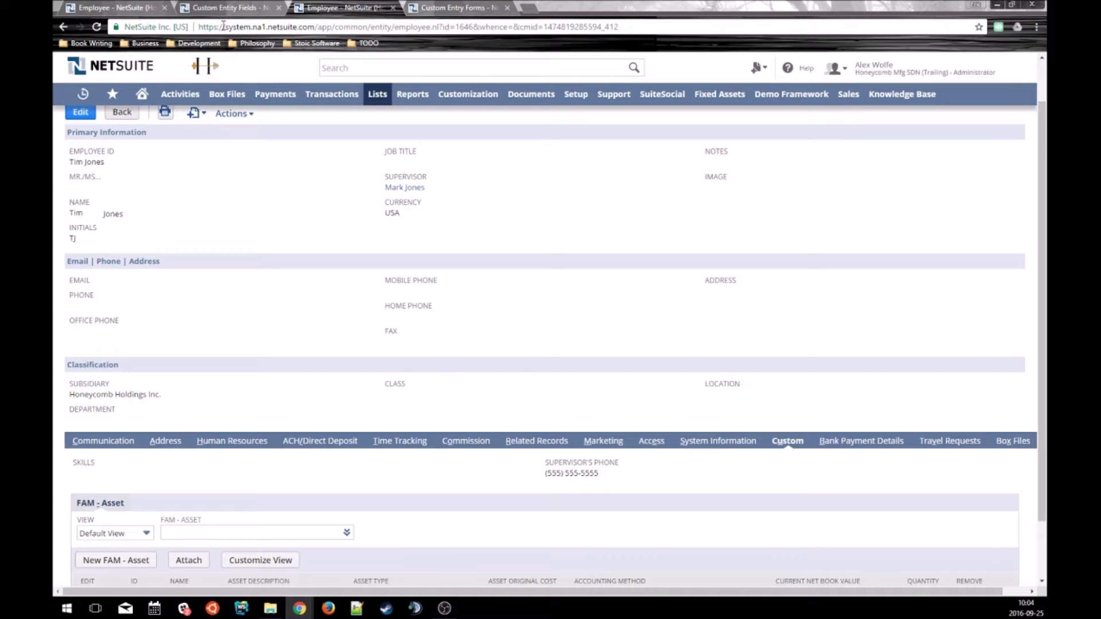
{"action": "left_click", "coordinate": [225, 8]}
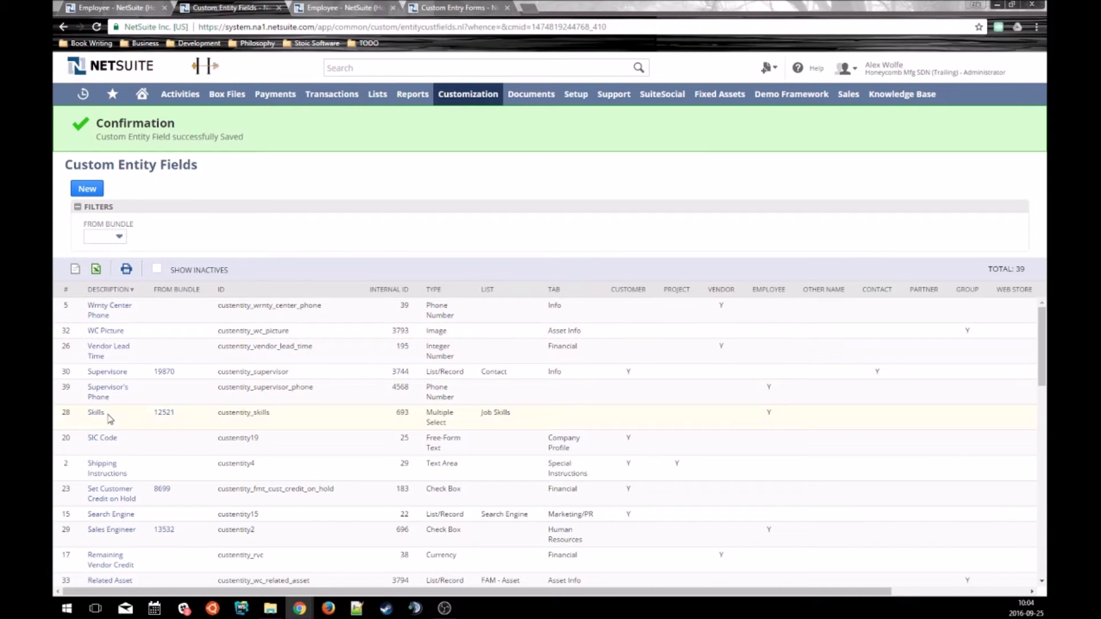
{"action": "scroll", "coordinate": [111, 445], "scroll_direction": "down", "scroll_amount": 2}
{"action": "scroll", "coordinate": [112, 447], "scroll_direction": "up", "scroll_amount": 1}
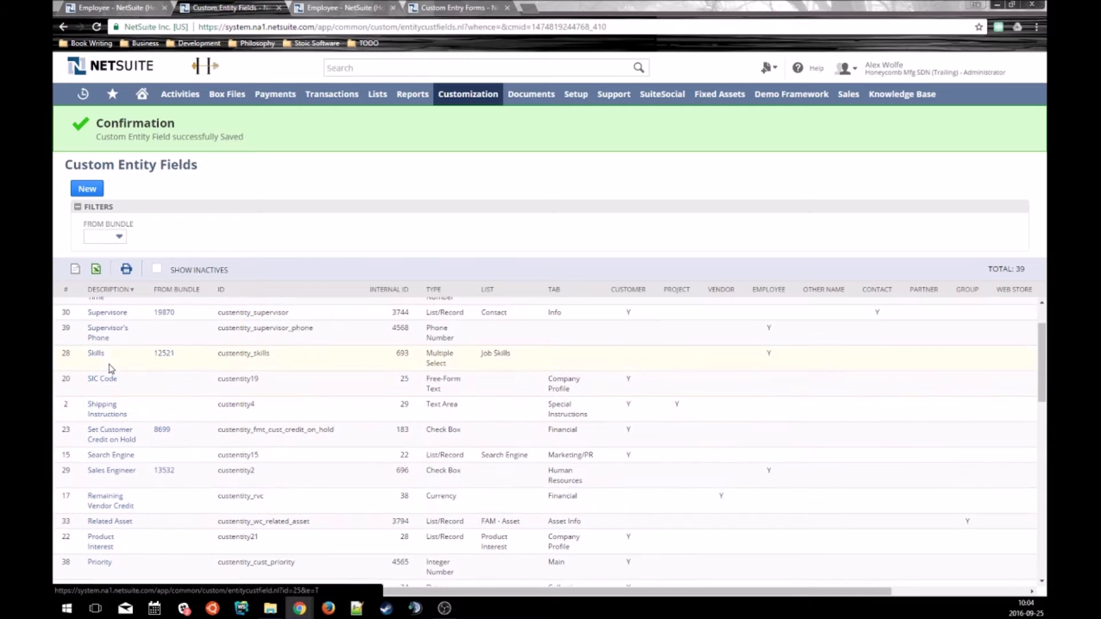
{"action": "left_click", "coordinate": [104, 338]}
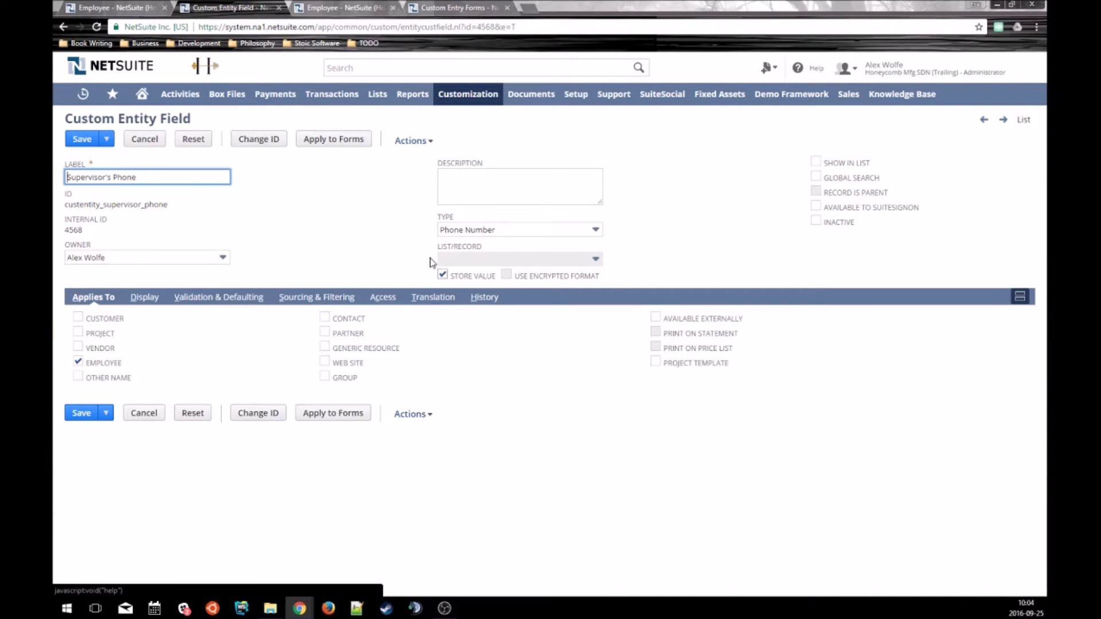
{"action": "left_click_drag", "start_coordinate": [498, 280], "coordinate": [440, 279]}
{"action": "left_click", "coordinate": [381, 259]}
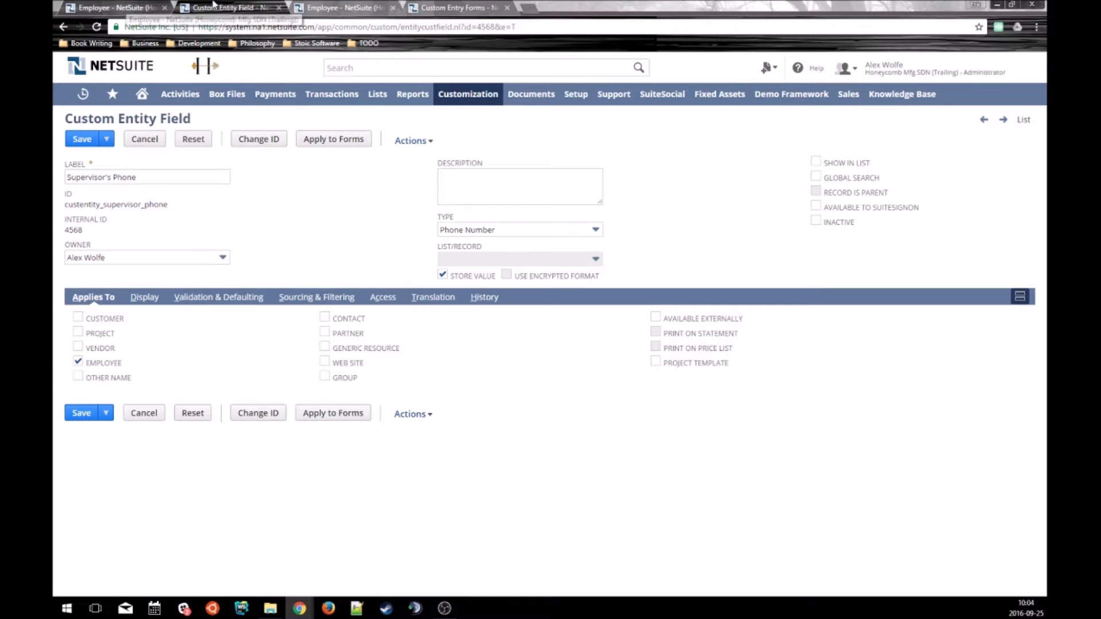
{"action": "left_click", "coordinate": [301, 7]}
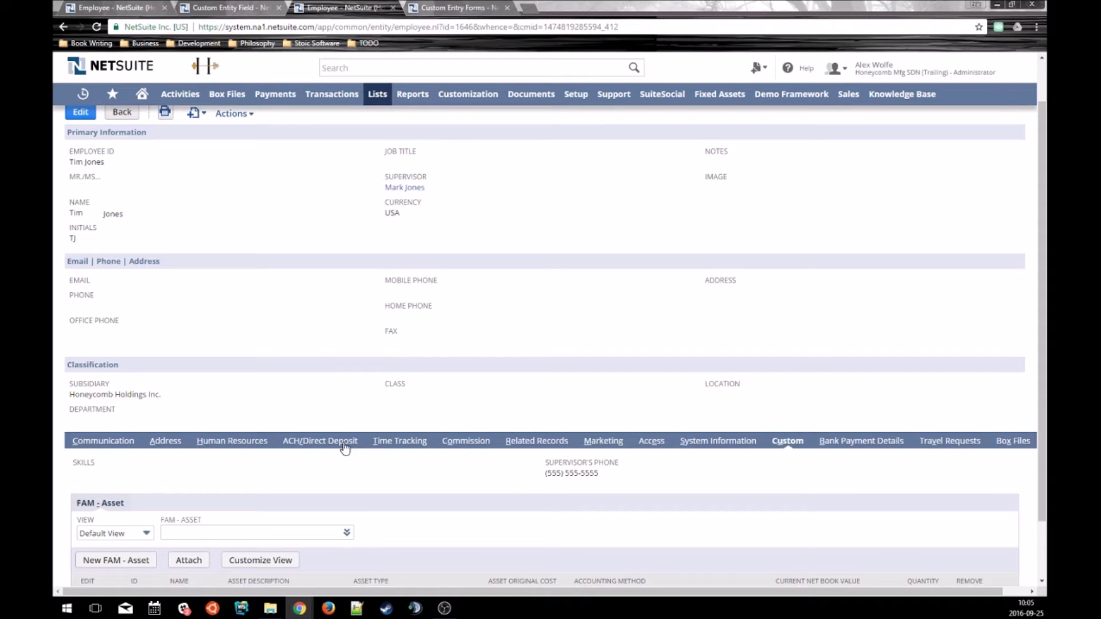
Confirm the employee's Supervisor's Phone still holds the old number, then return to the field definition.
{"action": "scroll", "coordinate": [345, 449], "scroll_direction": "up", "scroll_amount": 1}
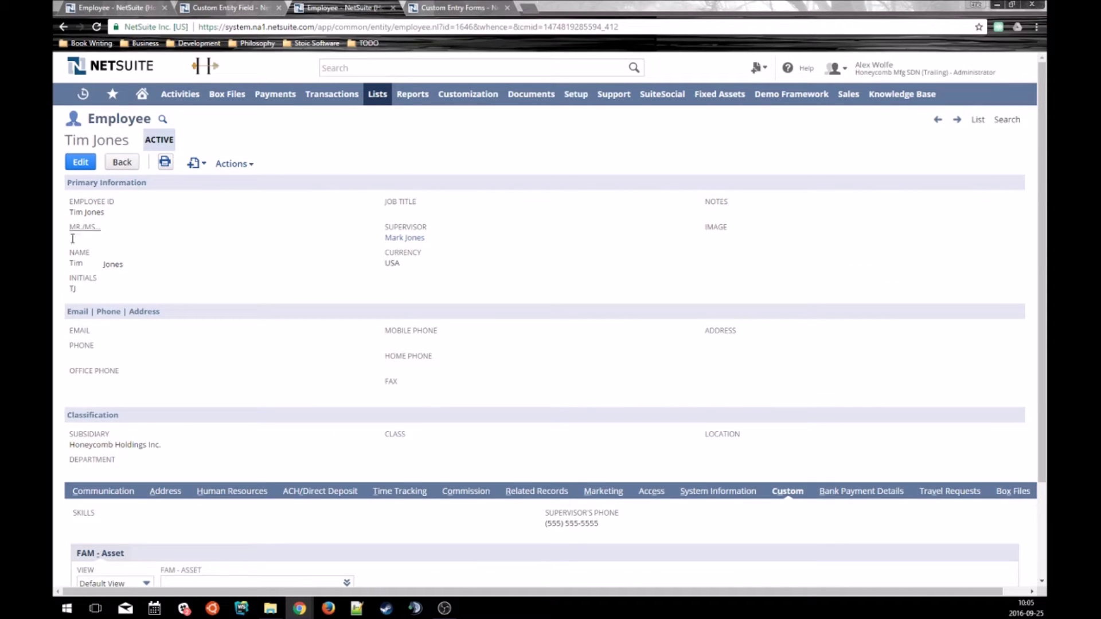
{"action": "left_click_drag", "start_coordinate": [445, 241], "coordinate": [367, 261]}
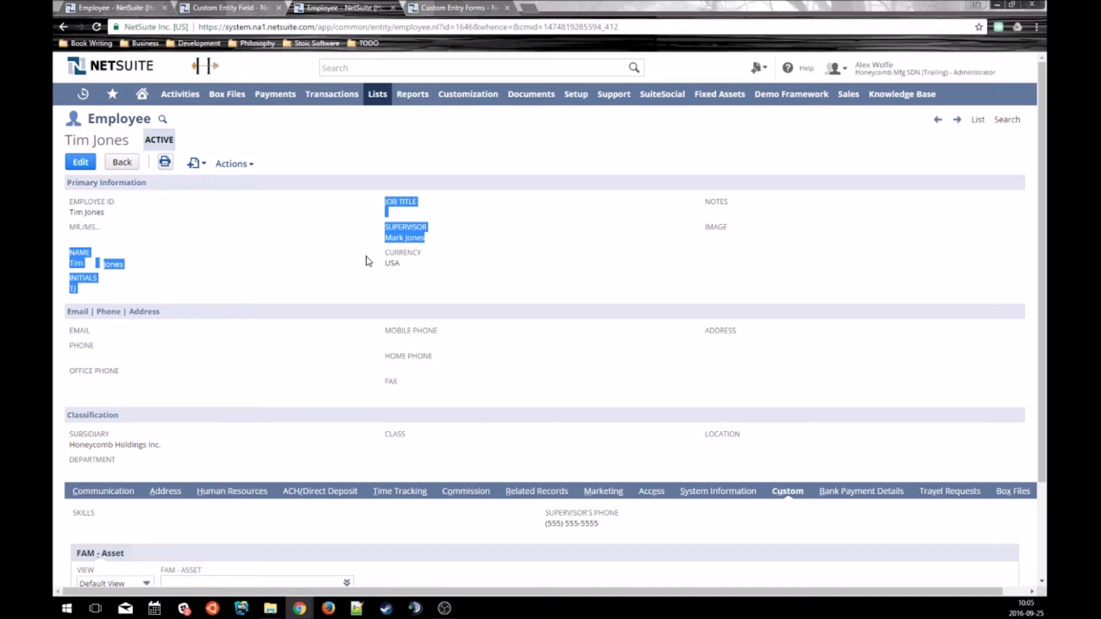
{"action": "left_click", "coordinate": [368, 261]}
{"action": "scroll", "coordinate": [327, 262], "scroll_direction": "down", "scroll_amount": 2}
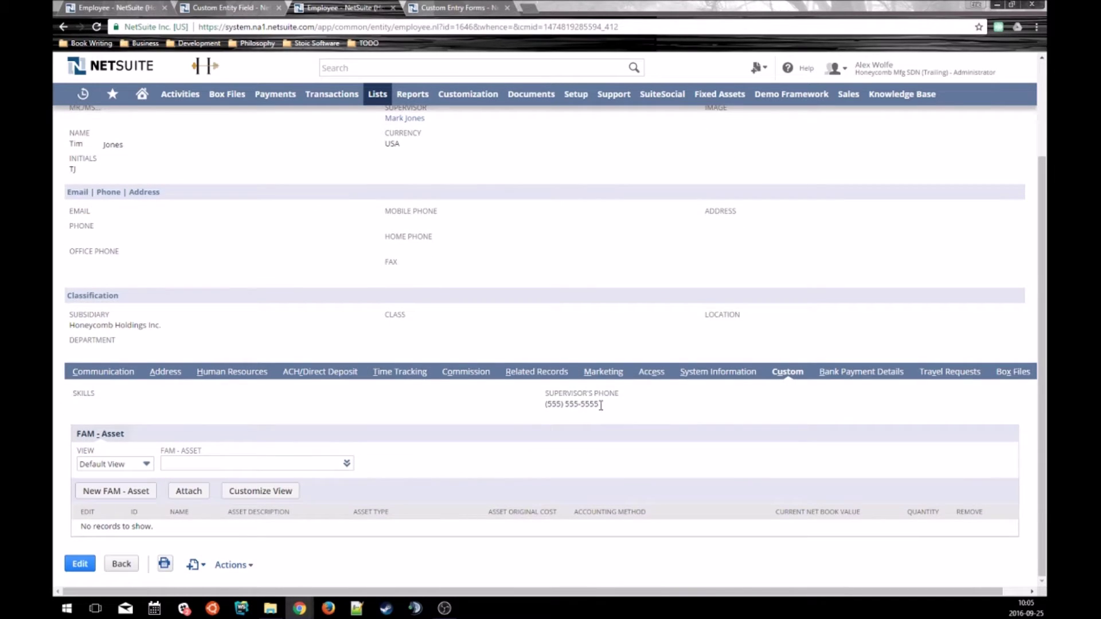
{"action": "left_click_drag", "start_coordinate": [601, 405], "coordinate": [534, 407]}
{"action": "left_click", "coordinate": [543, 403]}
{"action": "scroll", "coordinate": [213, 312], "scroll_direction": "up", "scroll_amount": 1}
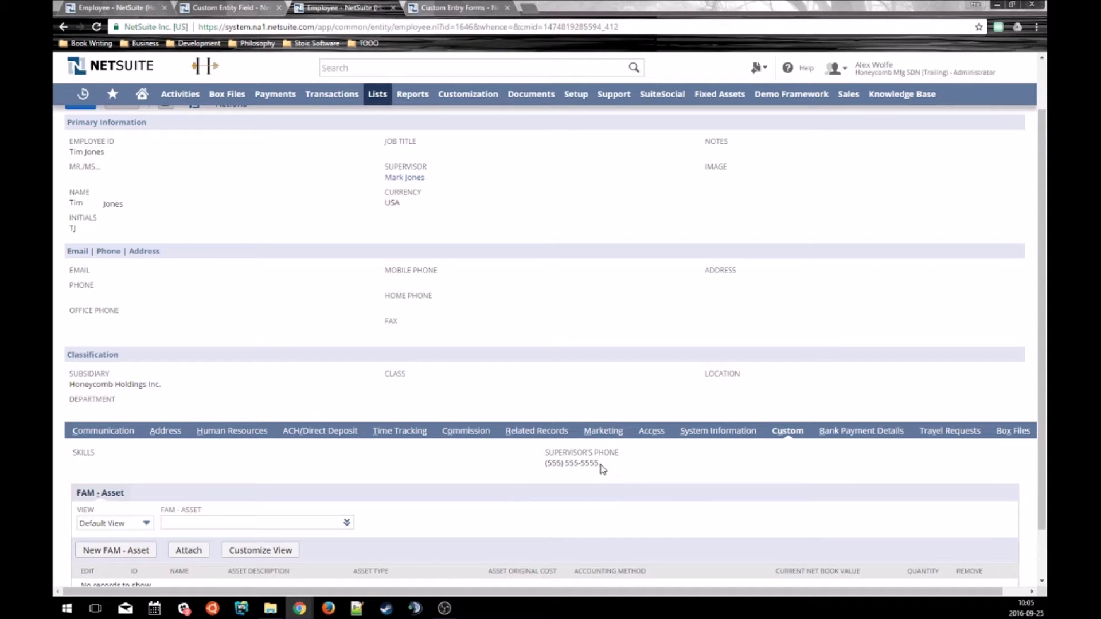
{"action": "left_click_drag", "start_coordinate": [600, 465], "coordinate": [548, 468]}
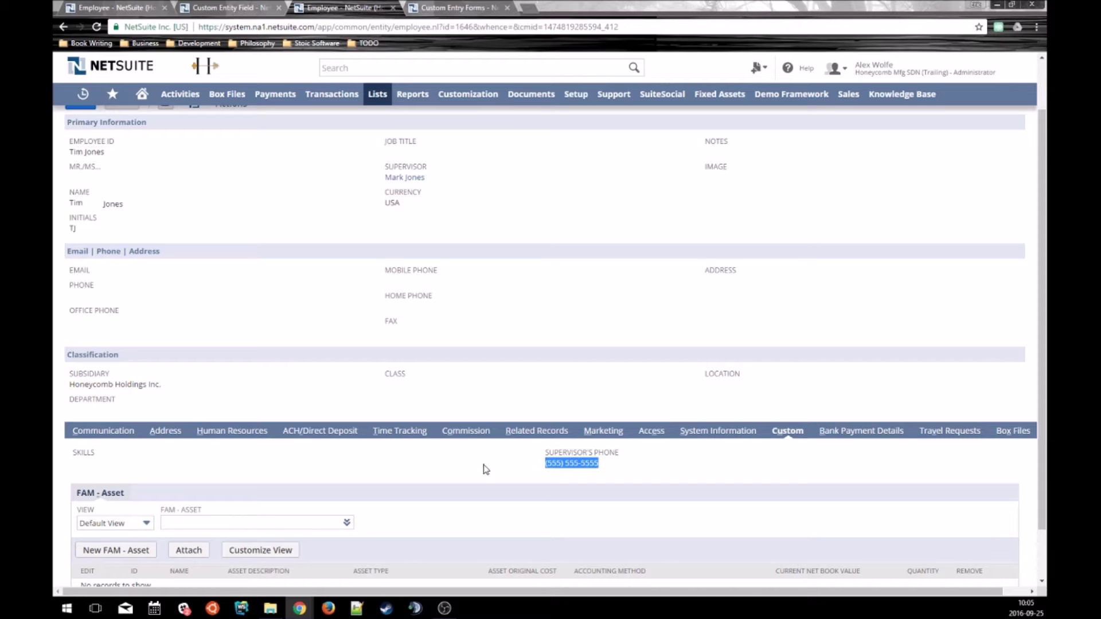
{"action": "left_click", "coordinate": [470, 478]}
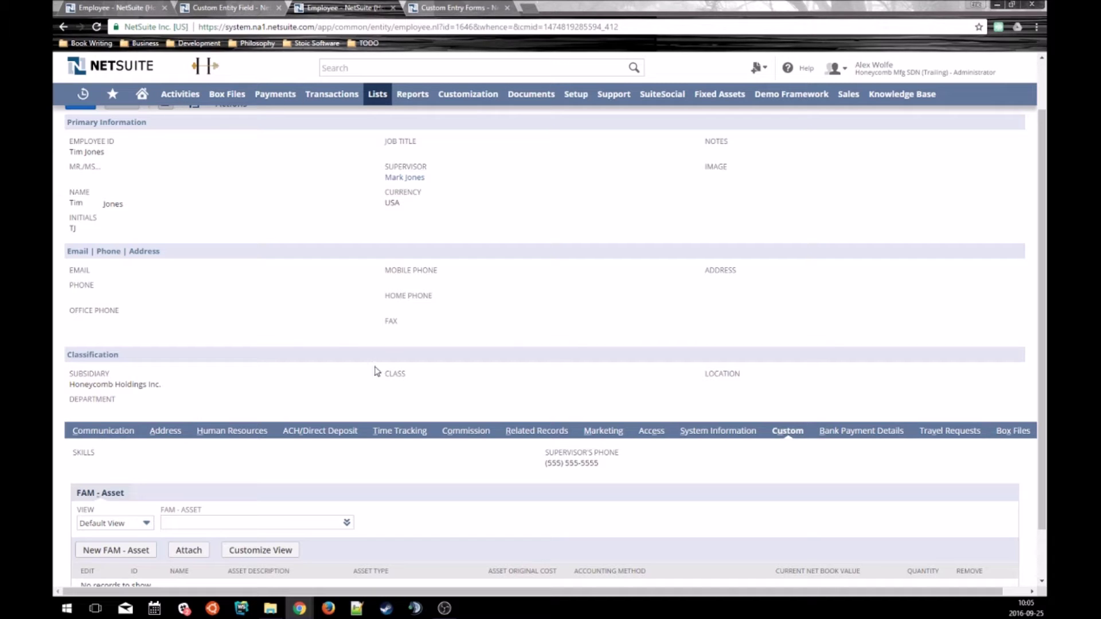
{"action": "left_click", "coordinate": [225, 8]}
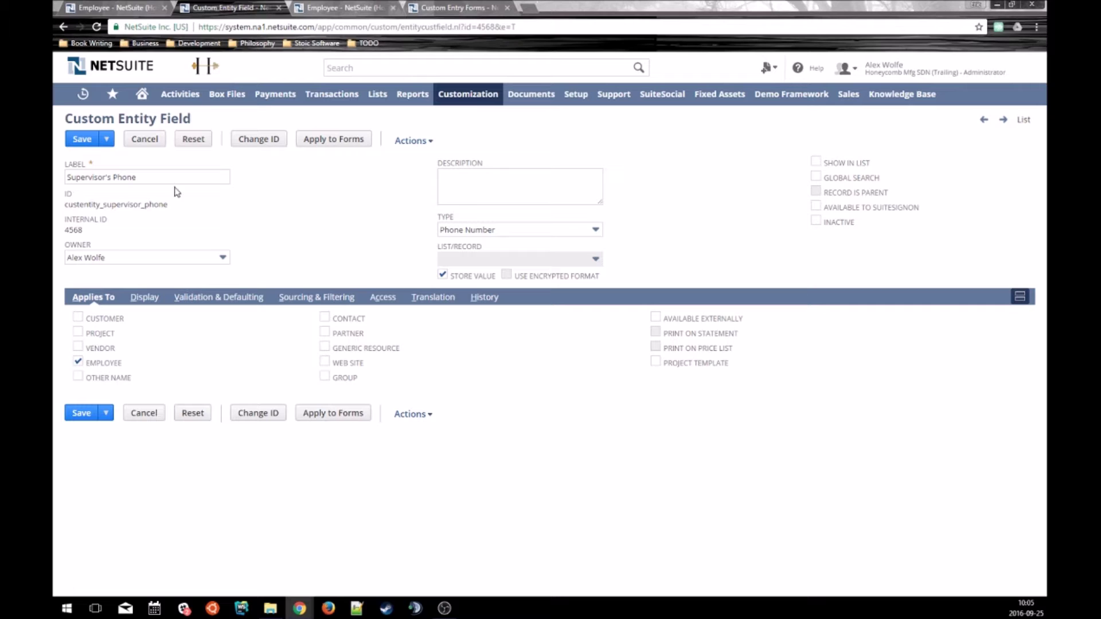
Uncheck Store Value, accept the data-deletion warning, save, and return to the employee record.
{"action": "left_click", "coordinate": [442, 276]}
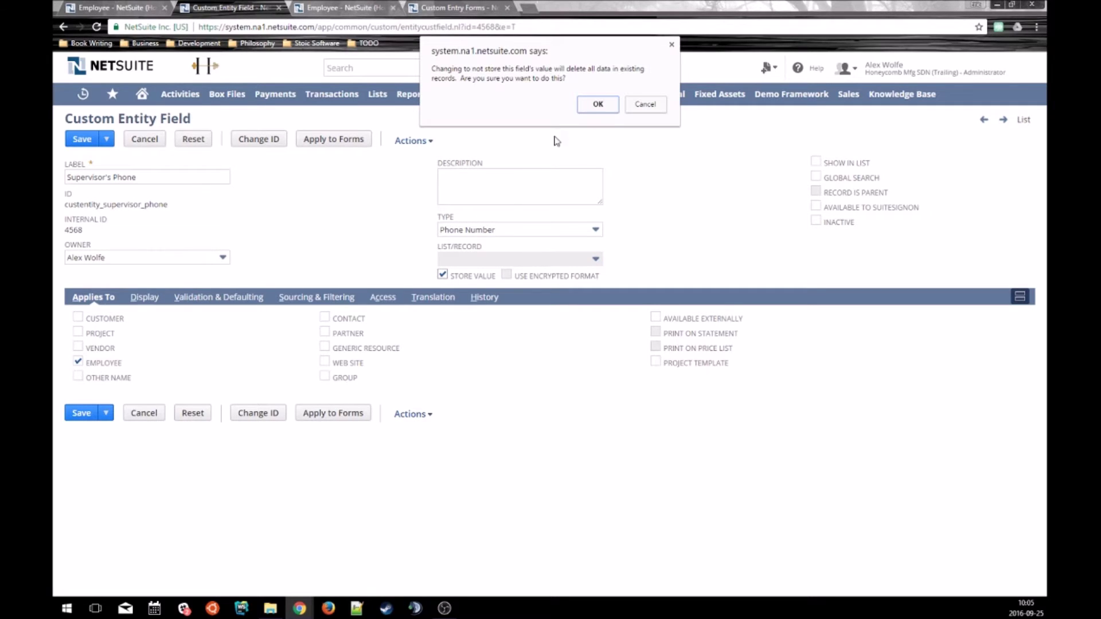
{"action": "left_click", "coordinate": [607, 107]}
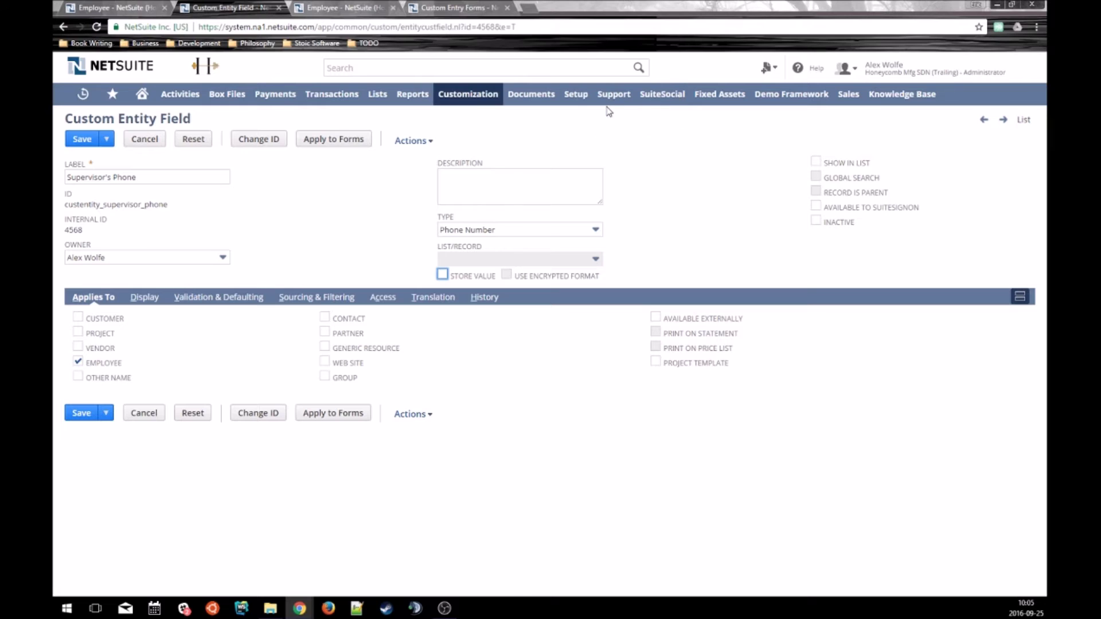
{"action": "left_click", "coordinate": [76, 144]}
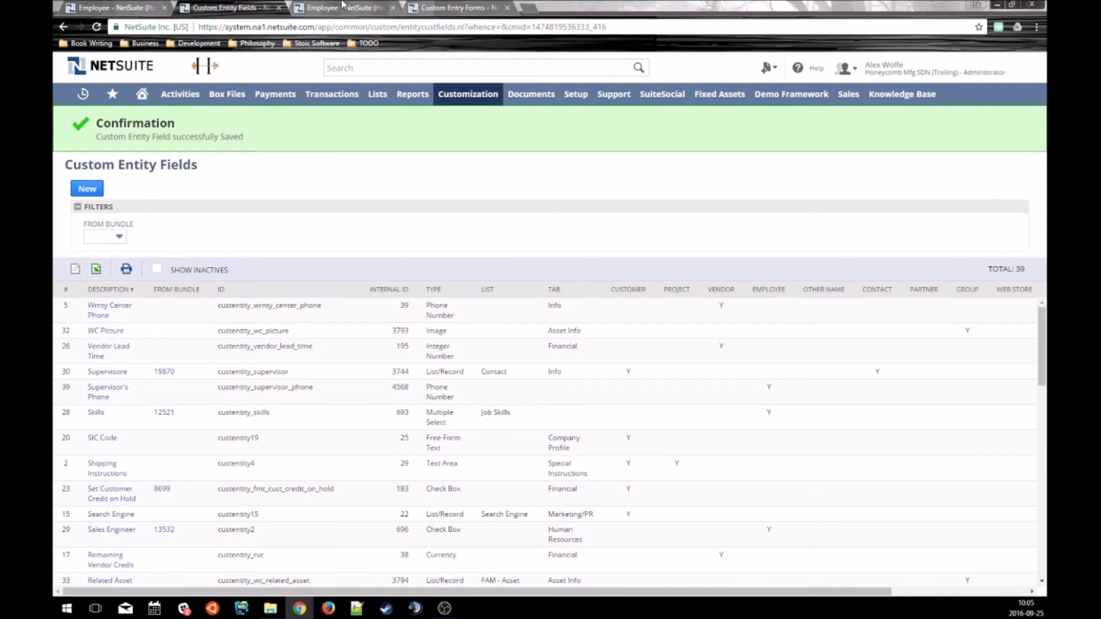
{"action": "left_click", "coordinate": [343, 7]}
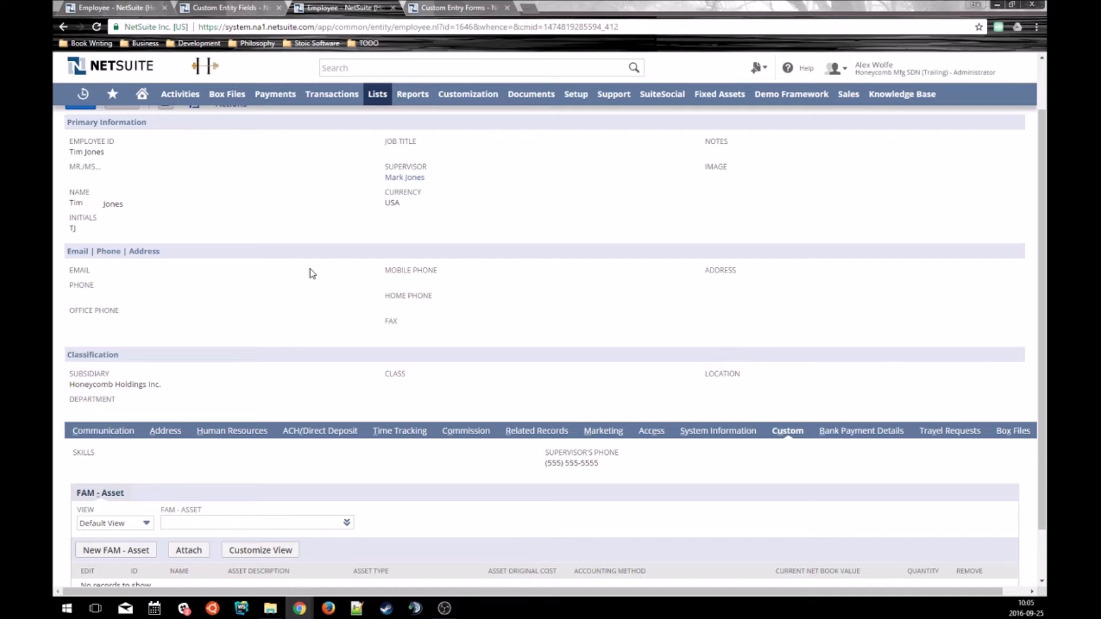
Reload the employee record and verify Supervisor's Phone now matches the supervisor's current number.
{"action": "key", "text": "F5"}
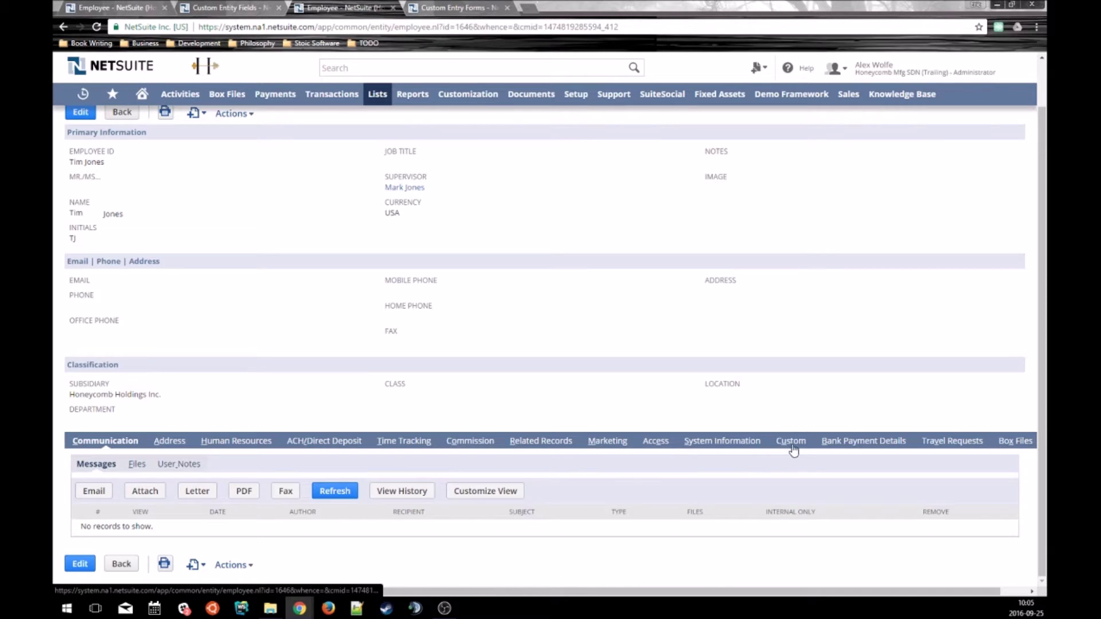
{"action": "left_click", "coordinate": [791, 445]}
{"action": "scroll", "coordinate": [612, 449], "scroll_direction": "down", "scroll_amount": 1}
{"action": "left_click_drag", "start_coordinate": [616, 423], "coordinate": [536, 414]}
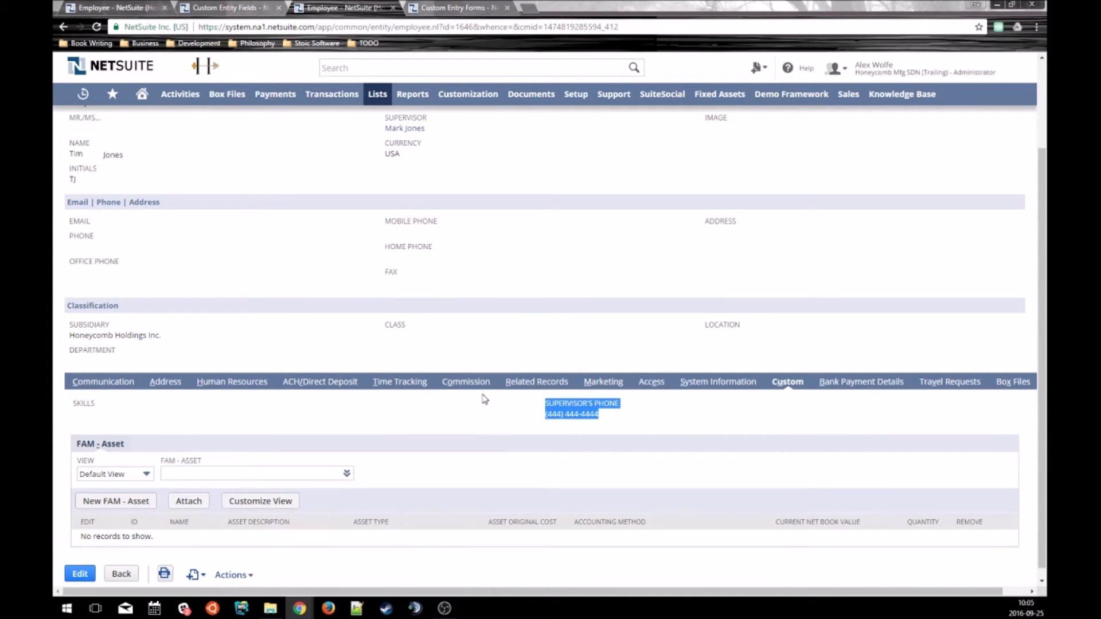
{"action": "left_click", "coordinate": [466, 429]}
Edit the supervisor's record, replace the phone with another new number, and save.
{"action": "left_click", "coordinate": [140, 8]}
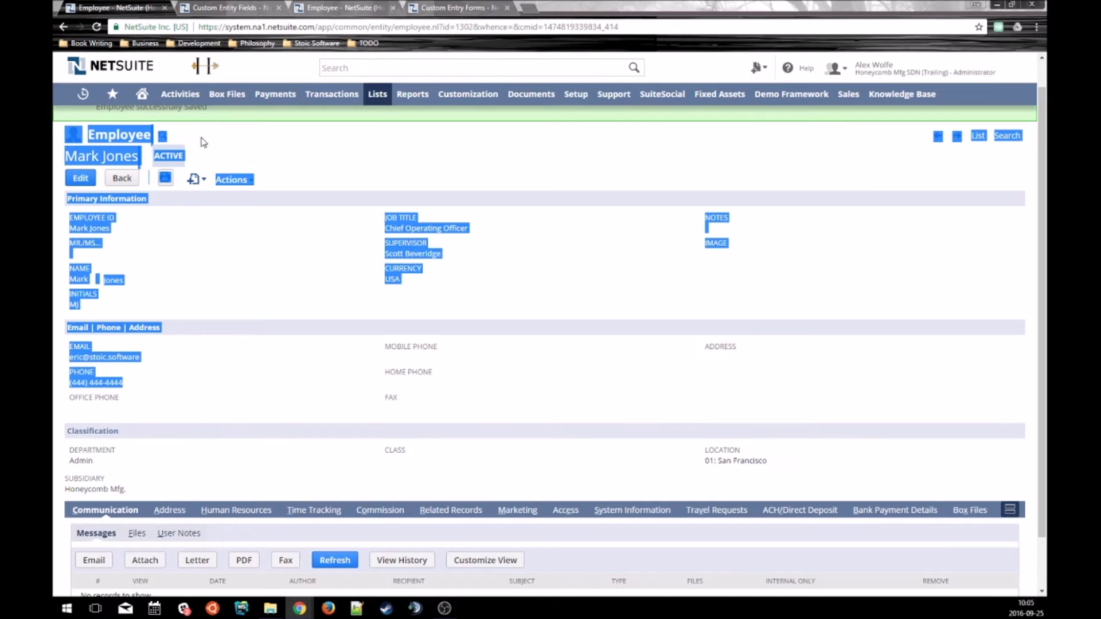
{"action": "left_click", "coordinate": [276, 289]}
{"action": "left_click", "coordinate": [81, 178]}
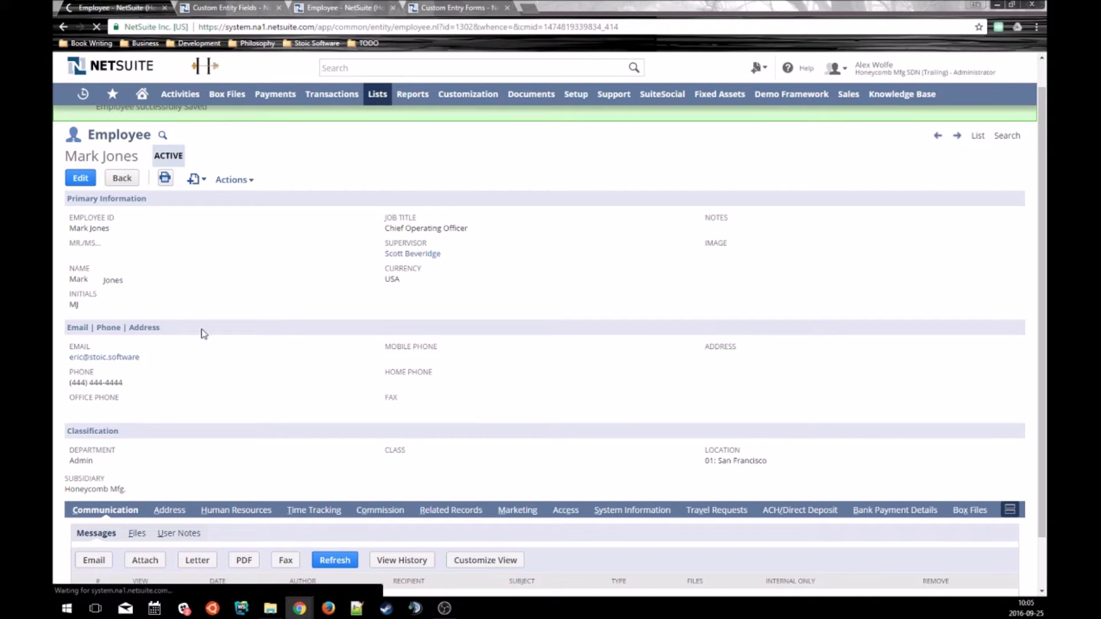
{"action": "triple_click", "coordinate": [135, 391]}
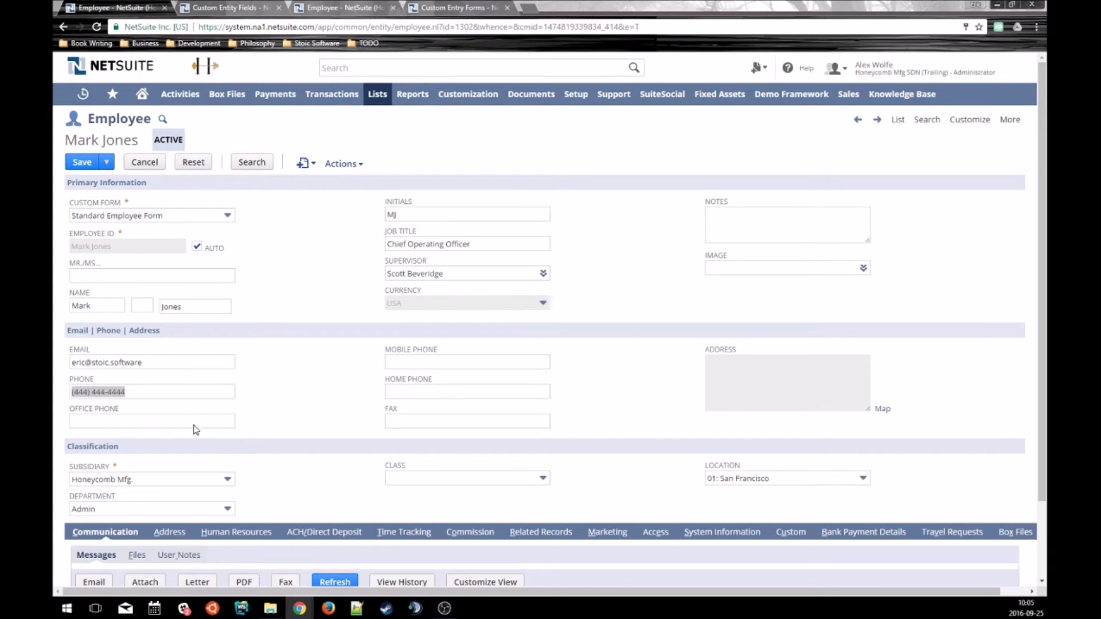
{"action": "type", "text": "3333333333"}
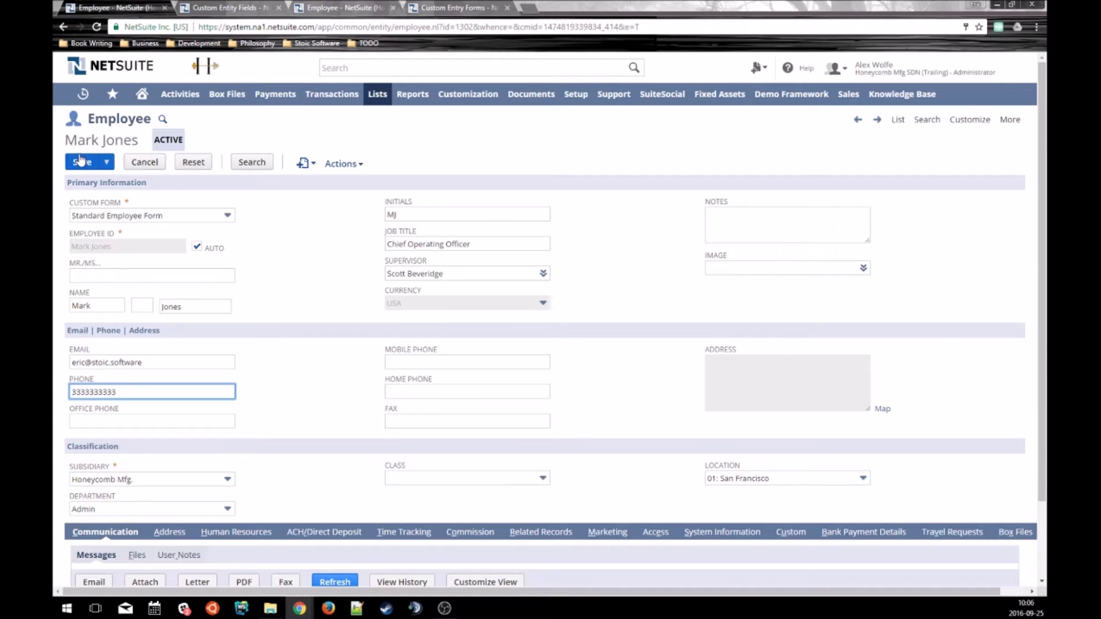
{"action": "left_click", "coordinate": [82, 162]}
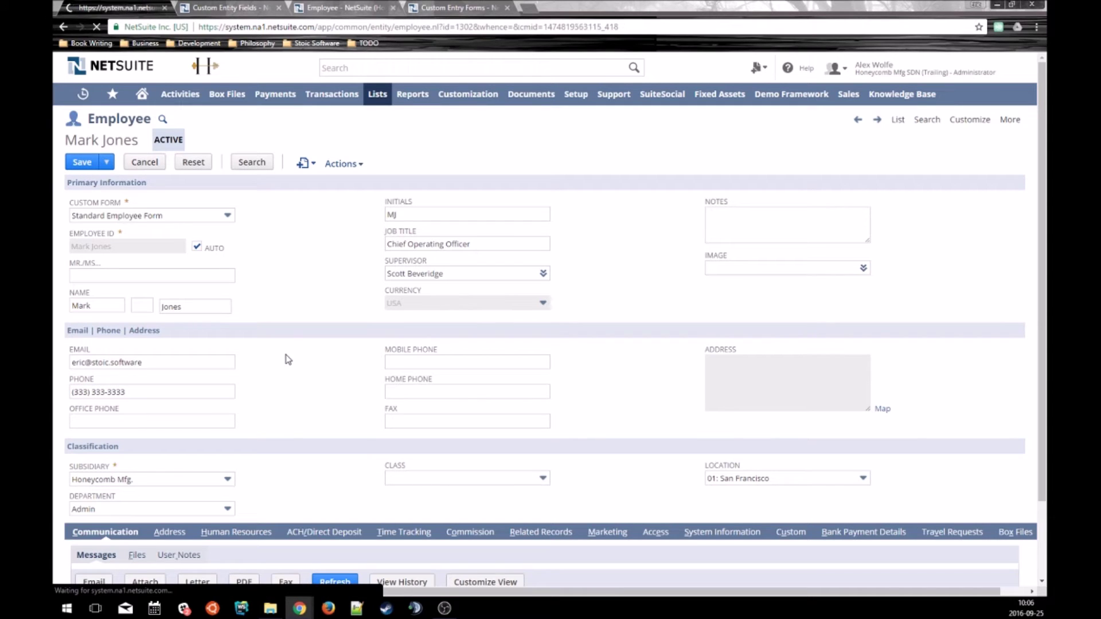
Reload the employee's record and confirm Supervisor's Phone shows the supervisor's latest number.
{"action": "key", "text": "ctrl+3"}
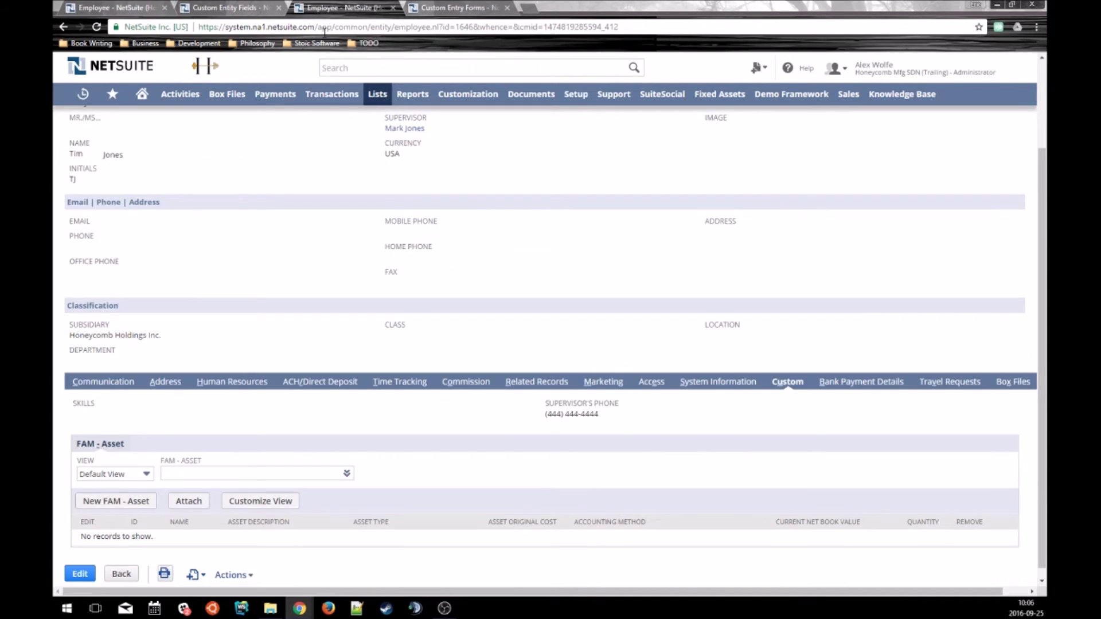
{"action": "key", "text": "F5"}
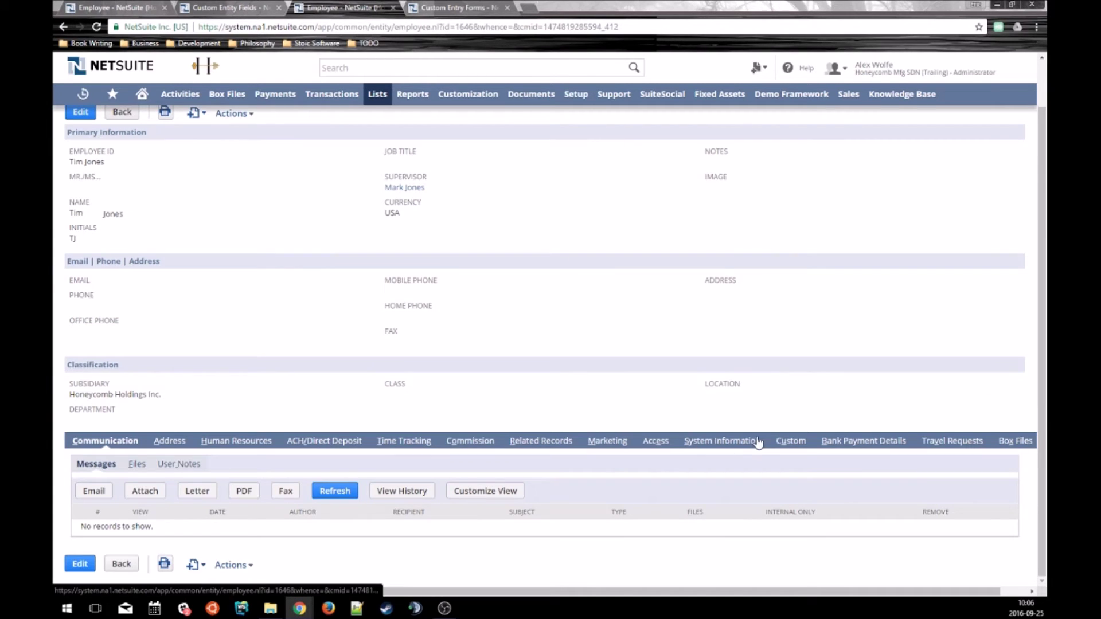
{"action": "left_click", "coordinate": [783, 441]}
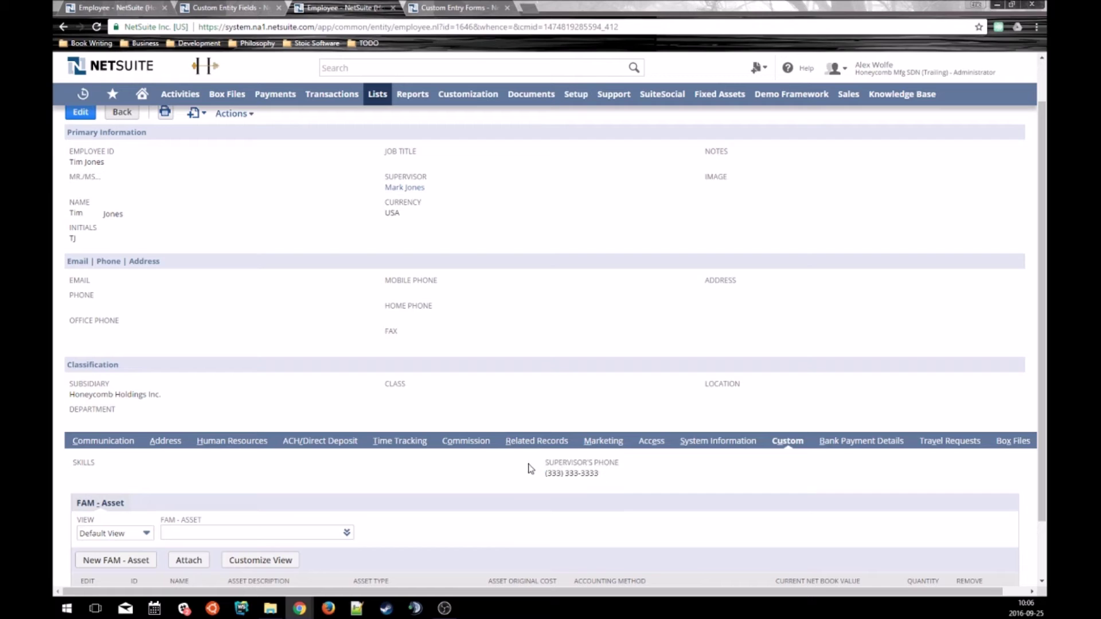
{"action": "left_click", "coordinate": [230, 7]}
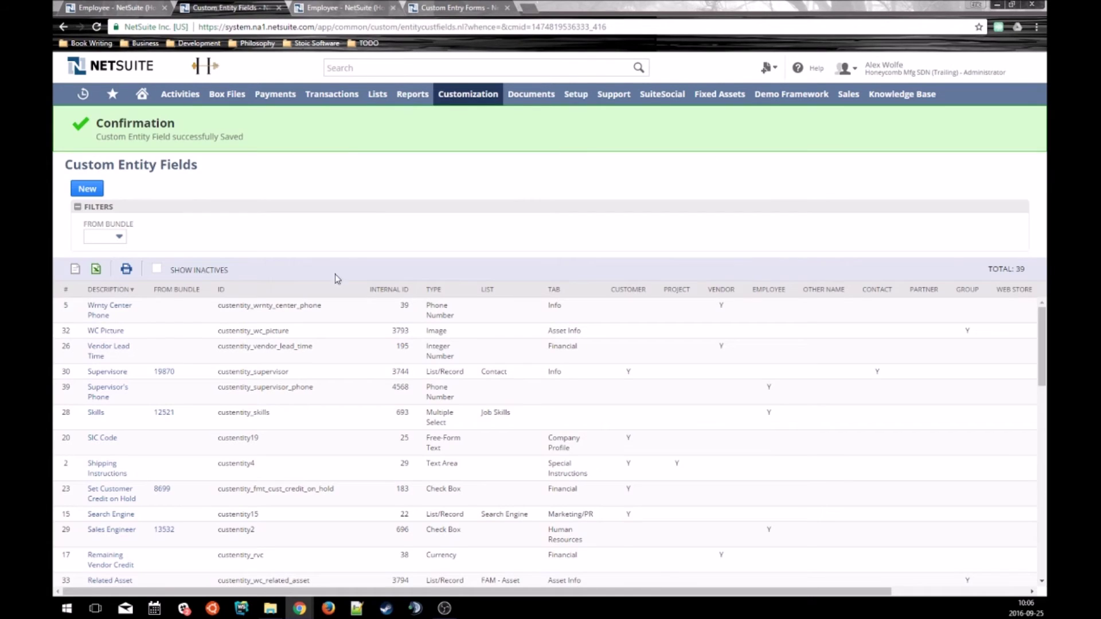
Reopen the Supervisor's Phone field definition and close the Custom Entry Forms tab.
{"action": "left_click", "coordinate": [106, 400]}
{"action": "left_click", "coordinate": [472, 9]}
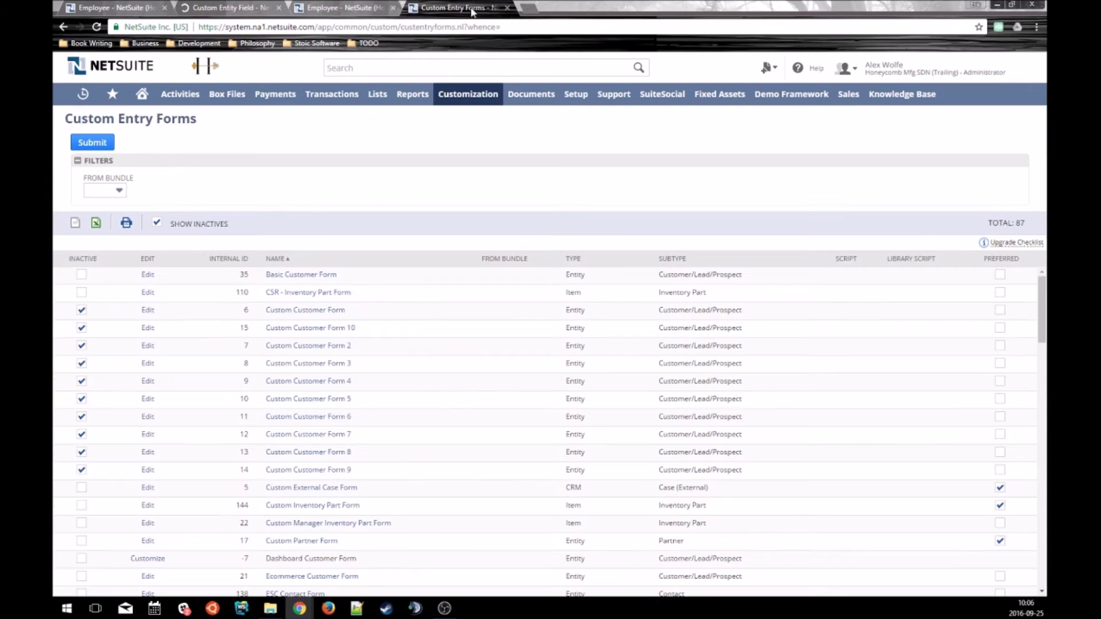
{"action": "left_click", "coordinate": [507, 7]}
{"action": "left_click", "coordinate": [229, 7]}
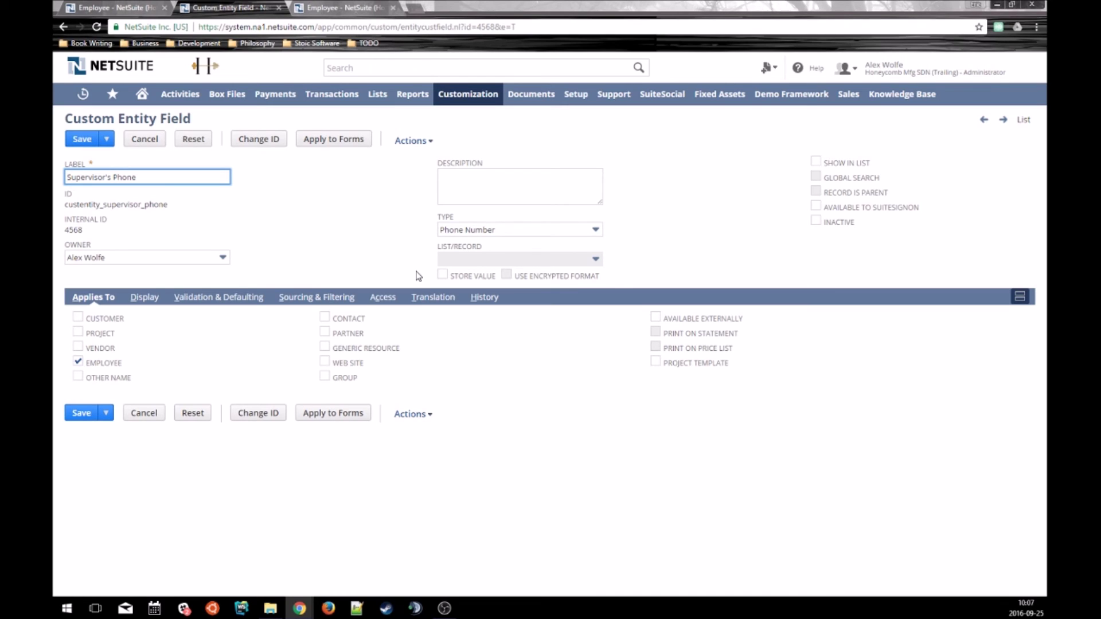
{"action": "left_click", "coordinate": [305, 254]}
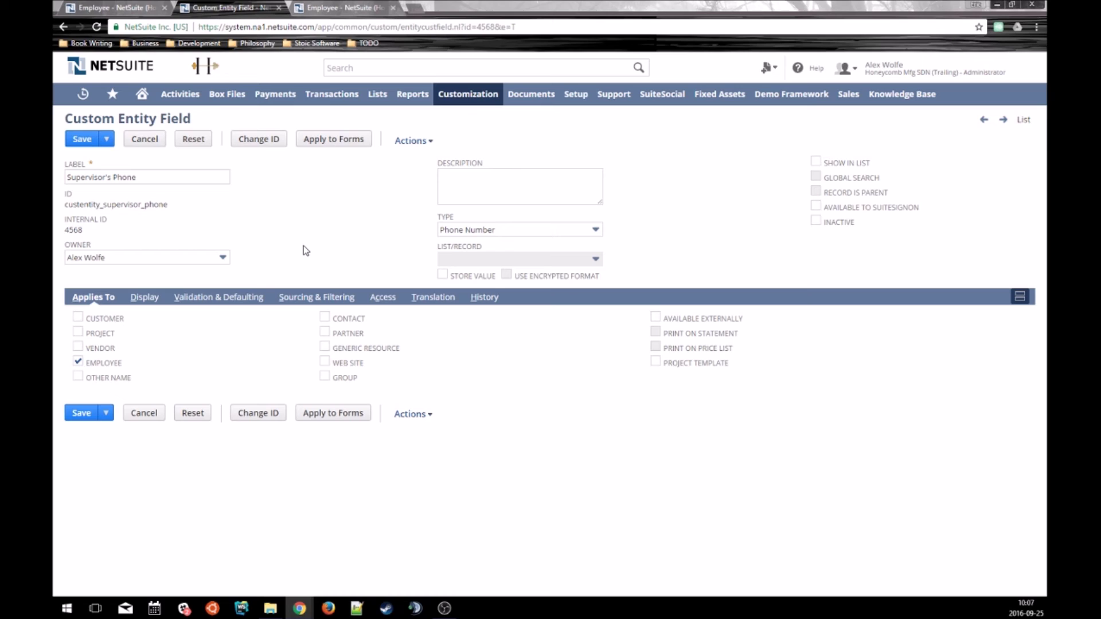